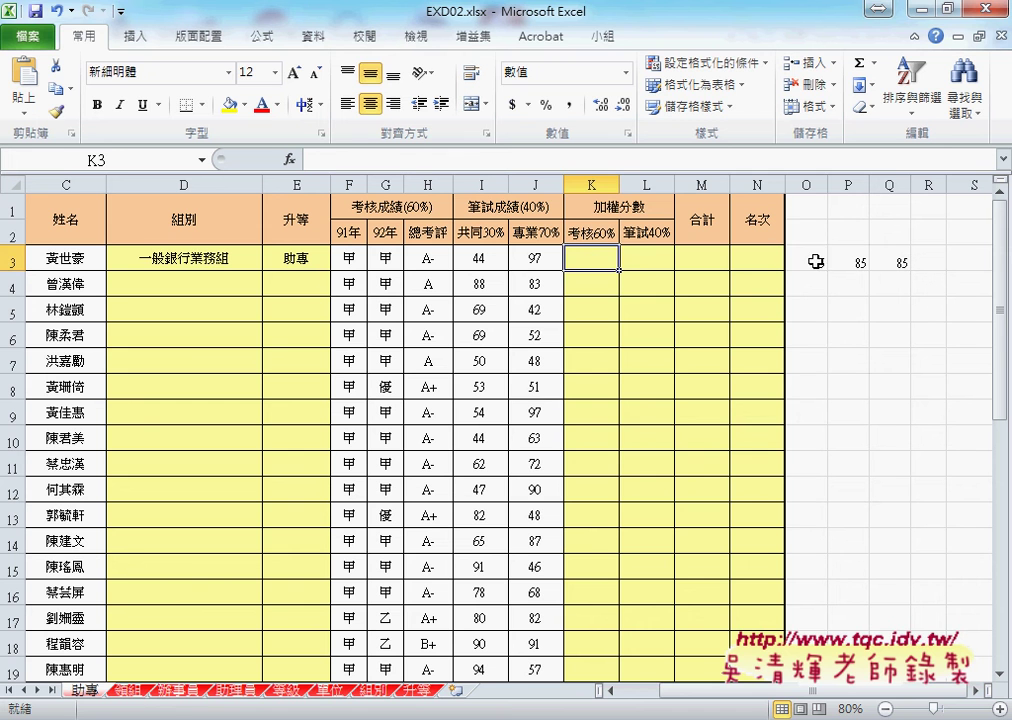
Step: Inspect the VLOOKUP formulas in O3, P3 and Q3 without changing them
left_click(809, 260)
left_click(515, 163)
left_click_drag(485, 163, 510, 163)
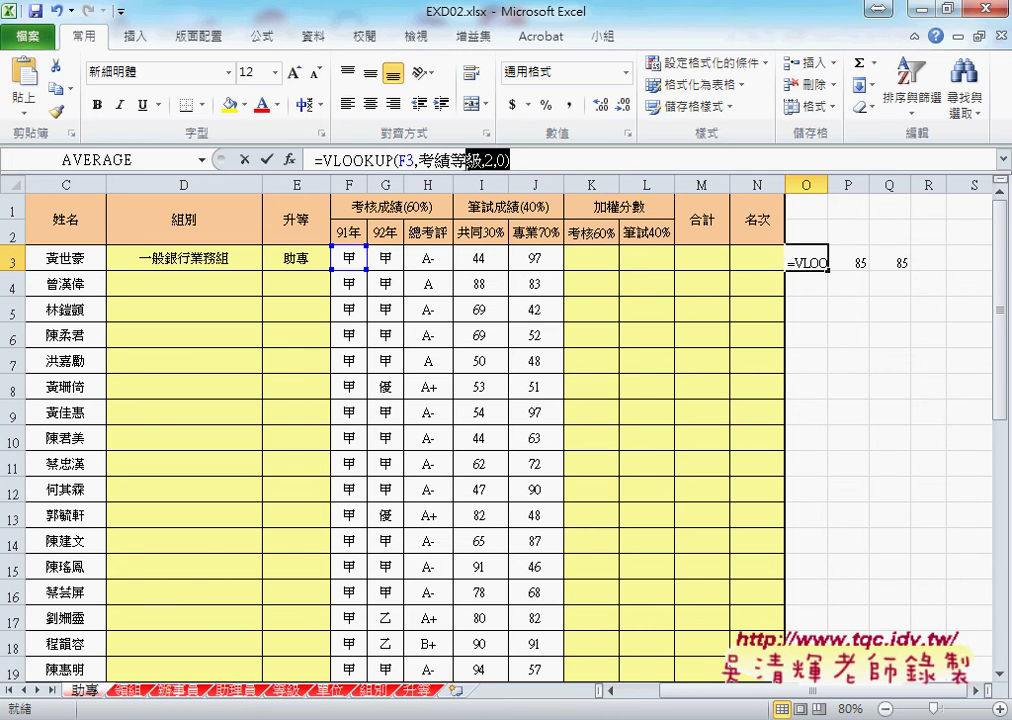
left_click(505, 160)
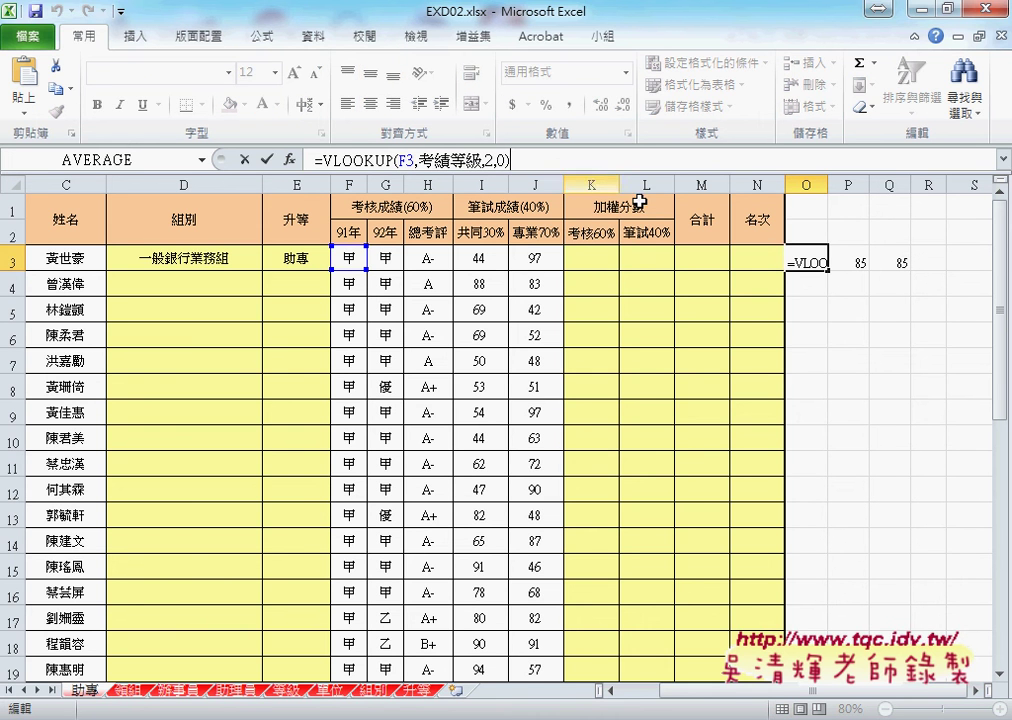
left_click(244, 159)
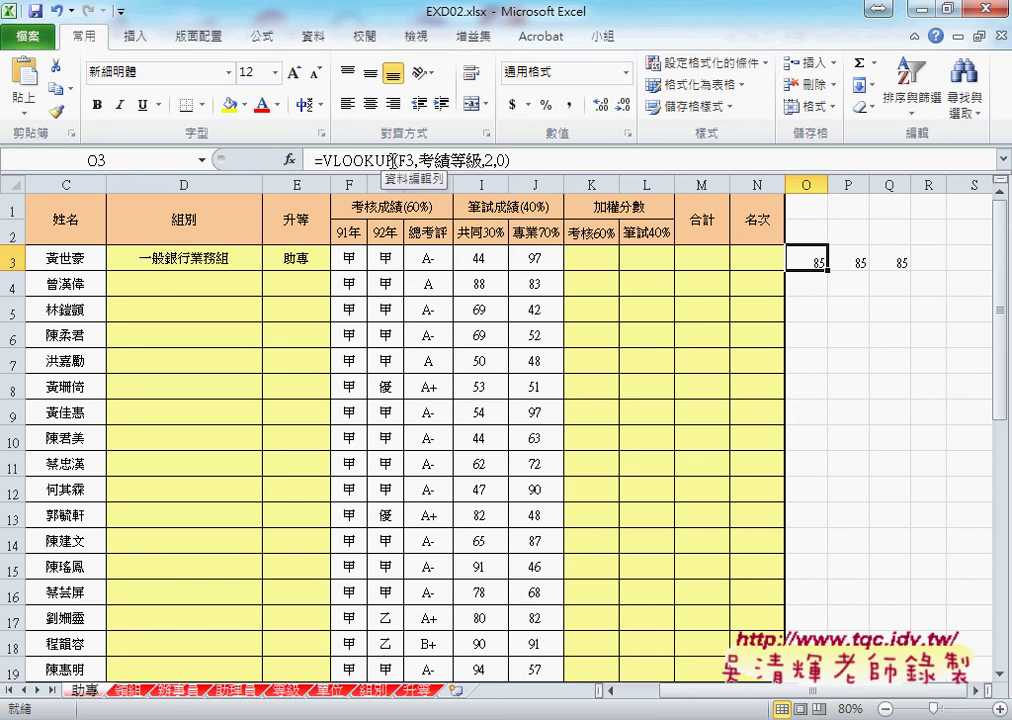
left_click(858, 263)
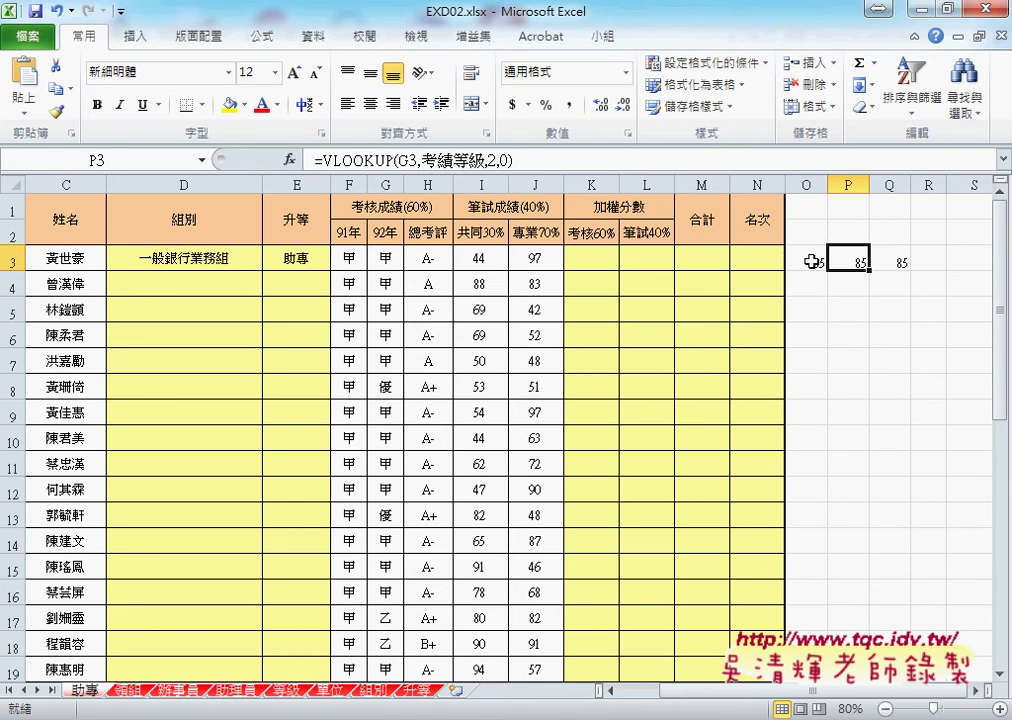
left_click(812, 261)
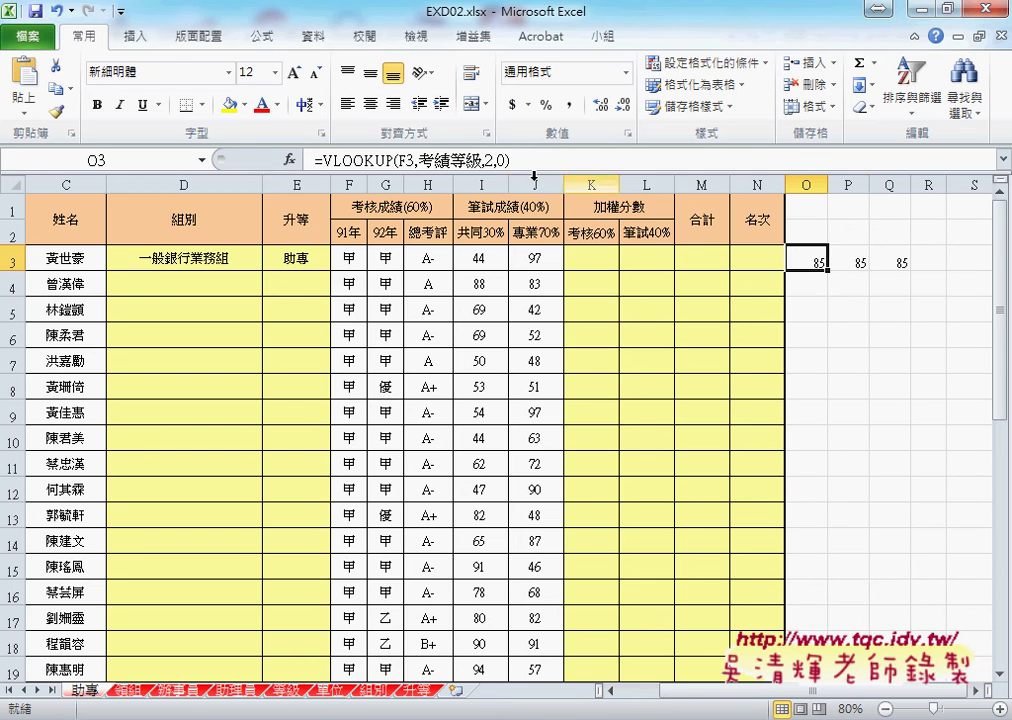
left_click(892, 259)
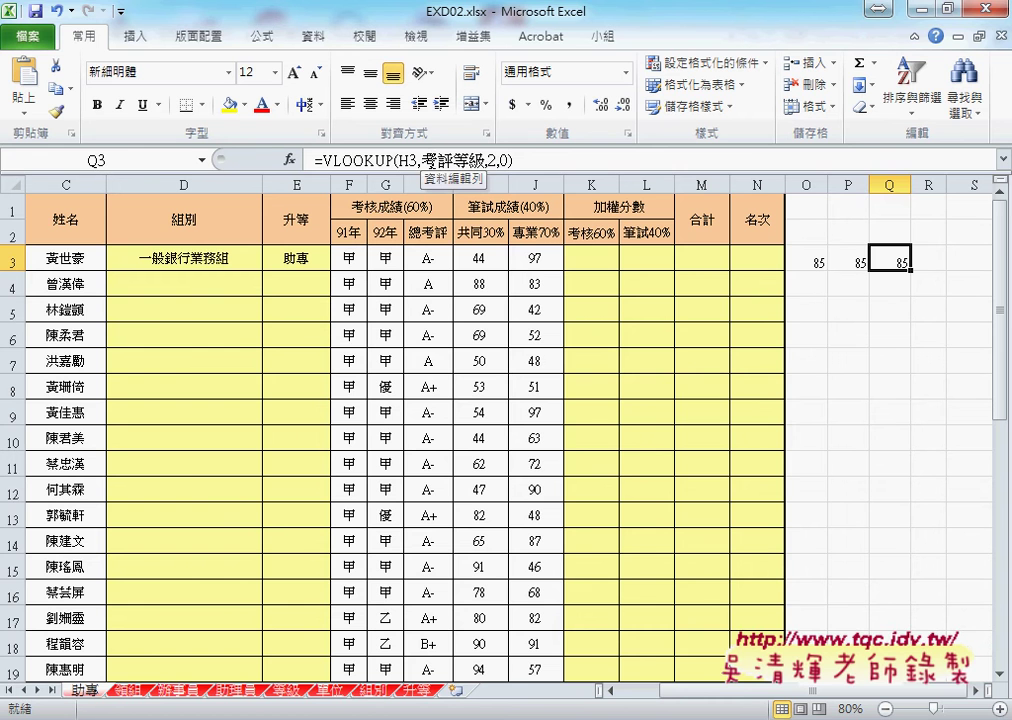
Step: Start an AVERAGE function in K3 and try LEFT(A3,1) as an argument
left_click(597, 256)
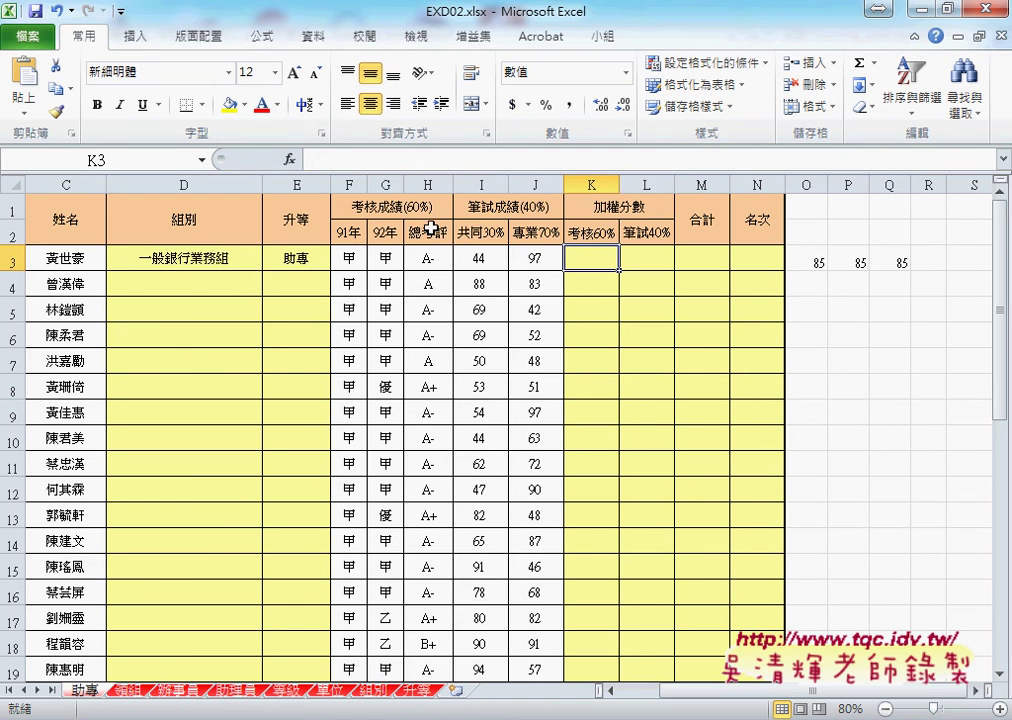
left_click(290, 160)
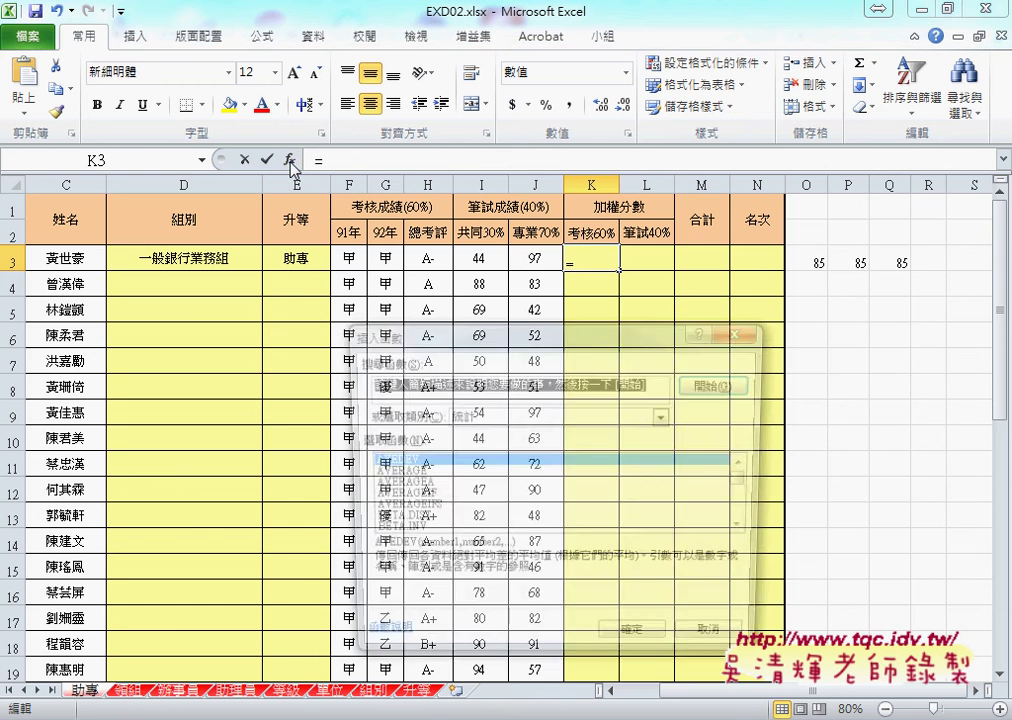
left_click(420, 472)
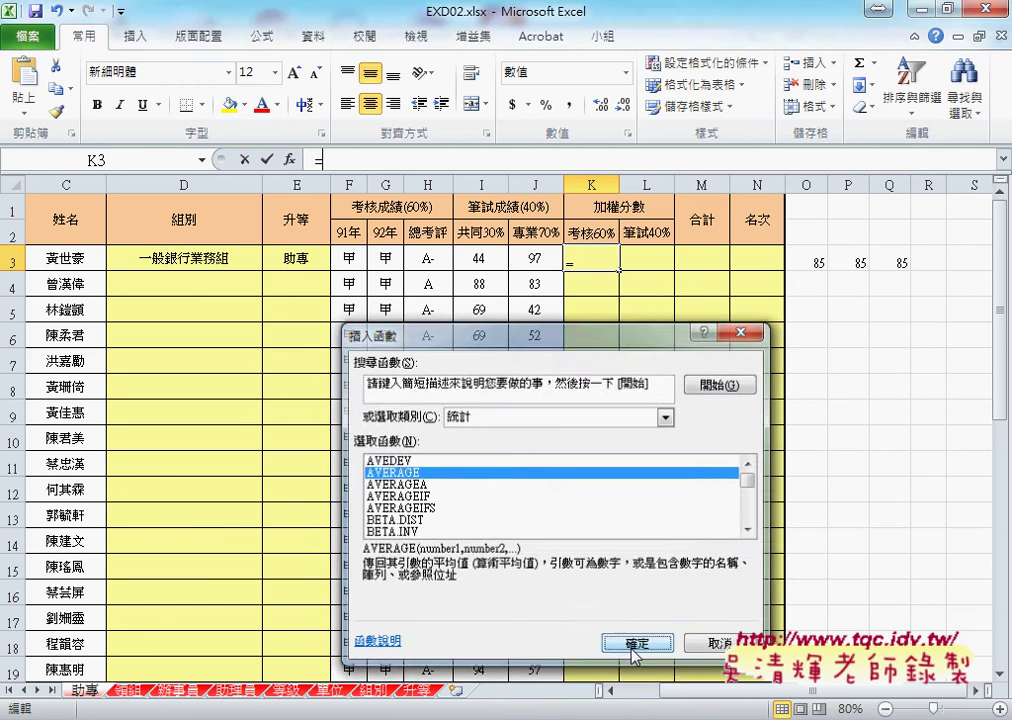
left_click(606, 646)
left_click_drag(452, 349, 312, 299)
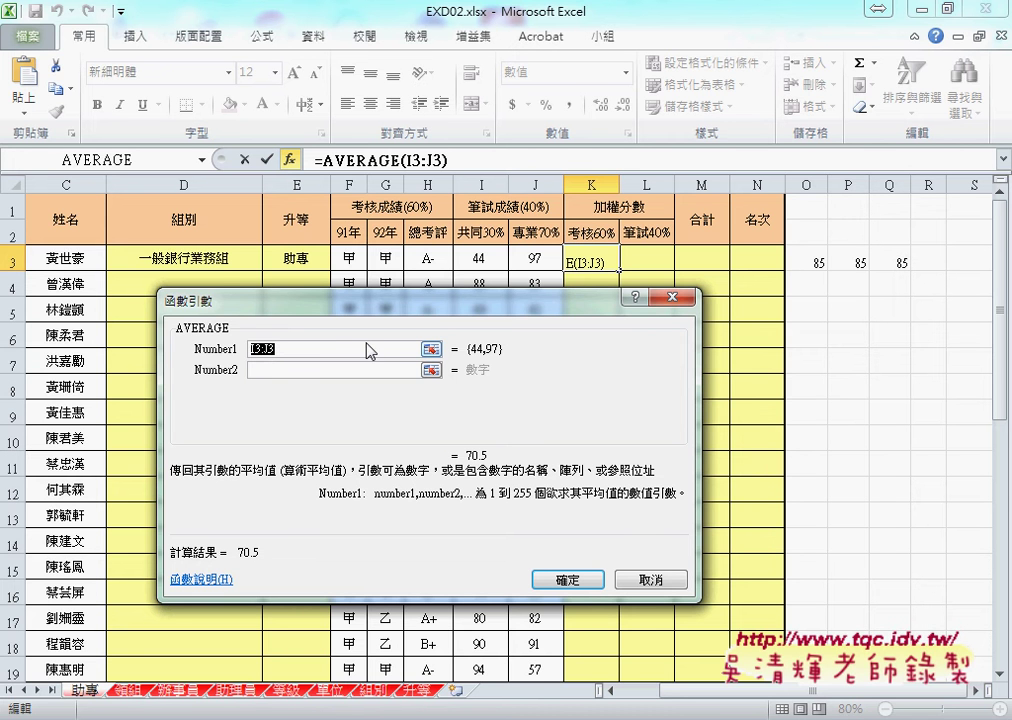
type("LEFT(A3,1)")
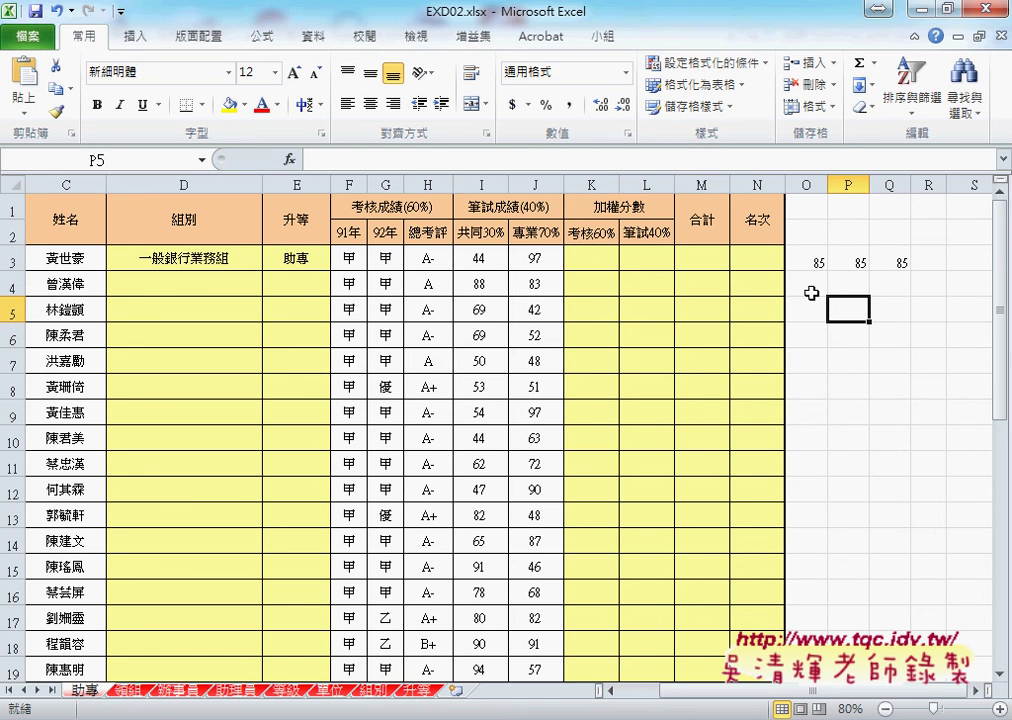
Step: Select the VLOOKUP formula text in O3 for reuse, then return to K3
left_click(590, 257)
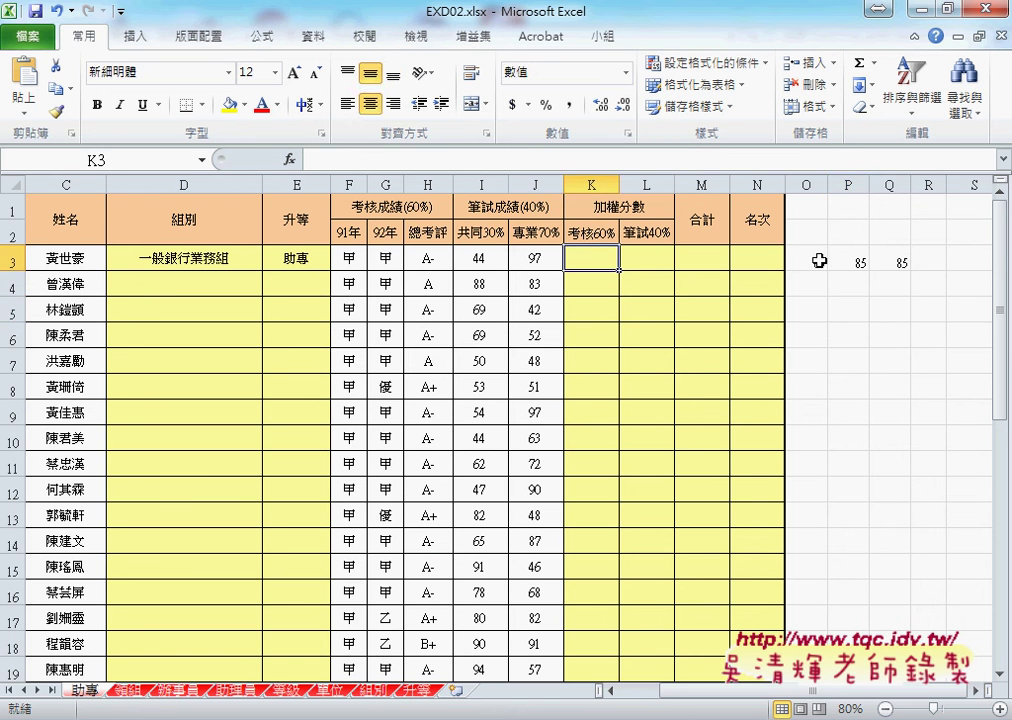
left_click(819, 260)
left_click_drag(509, 160, 326, 158)
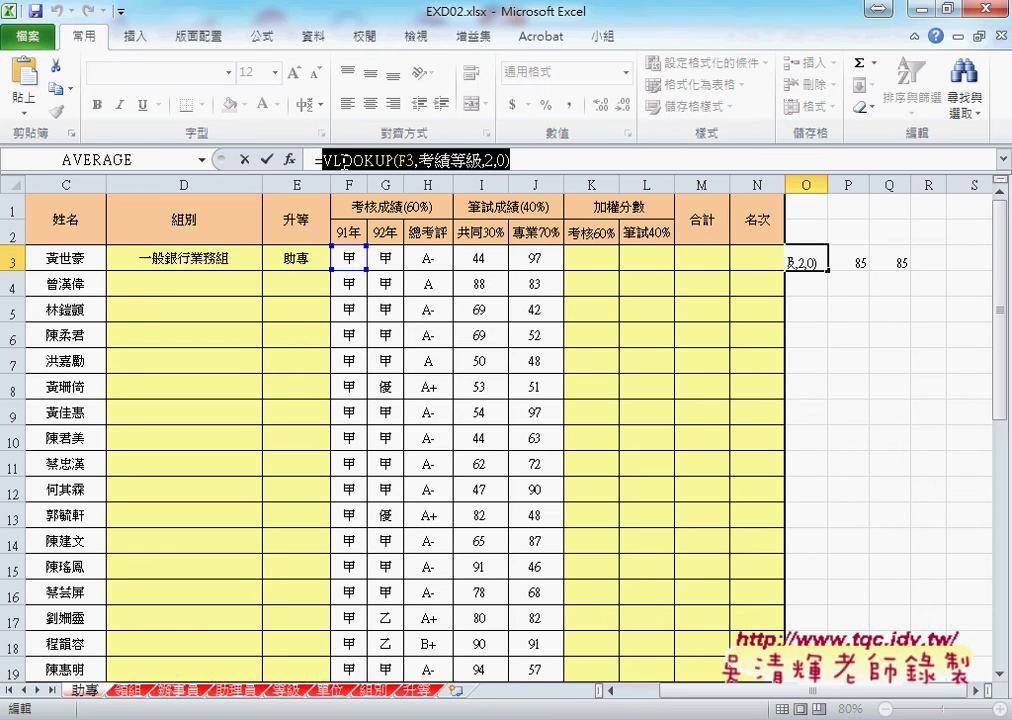
left_click(243, 162)
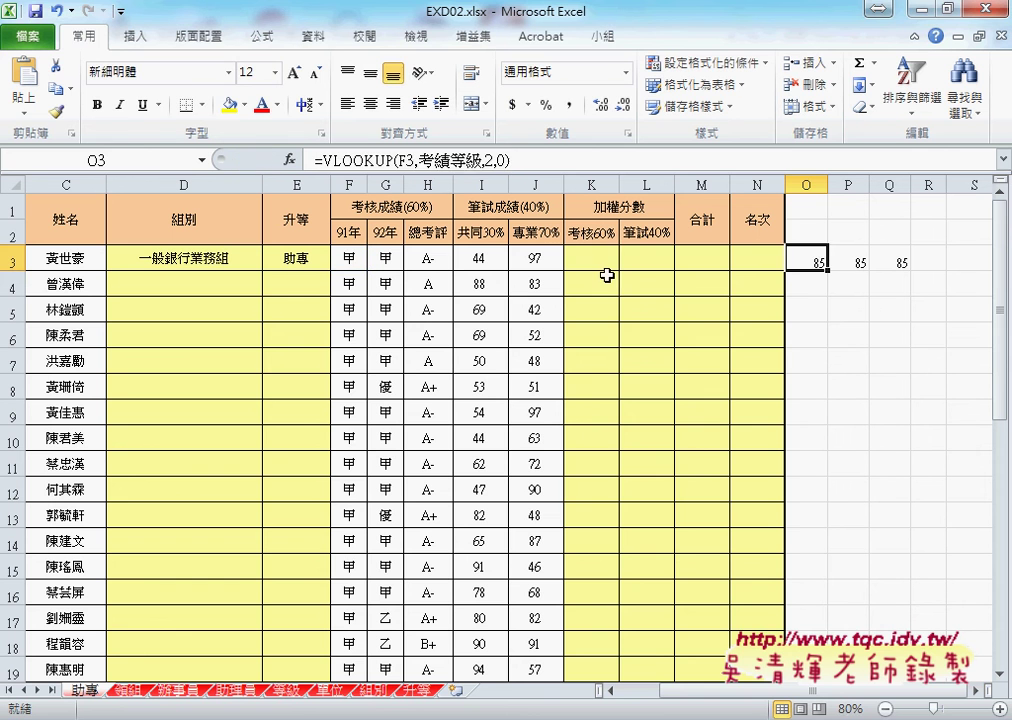
left_click(597, 261)
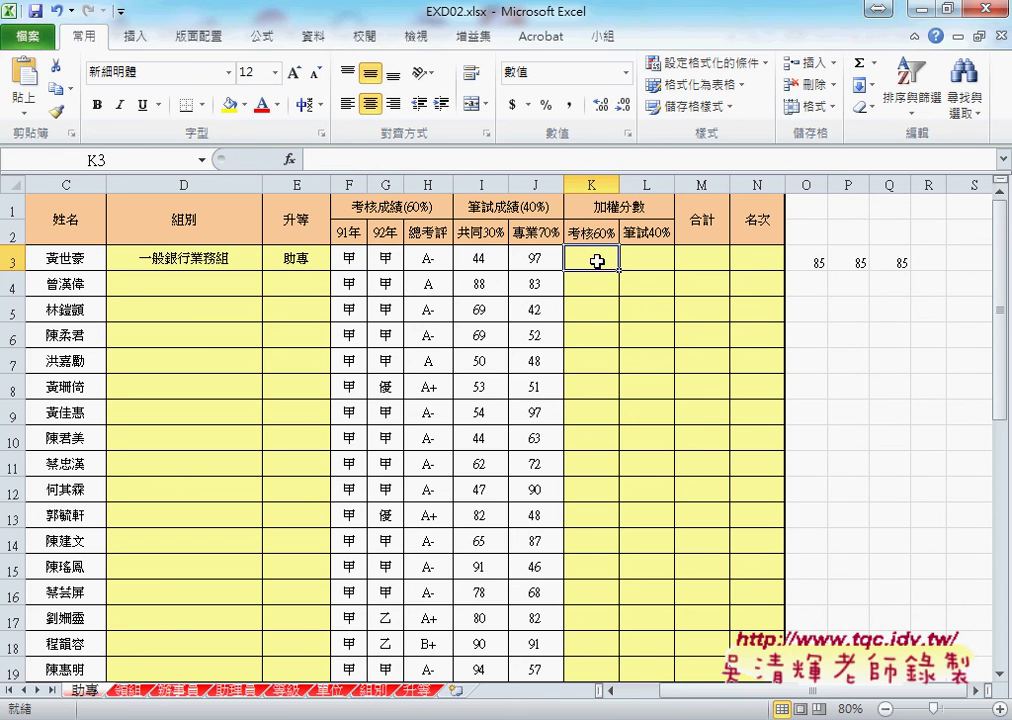
Step: Insert AVERAGE in K3 with VLOOKUP(F3,考績等級,2,0) and VLOOKUP(G3,考績等級,2,0) as arguments
left_click(289, 160)
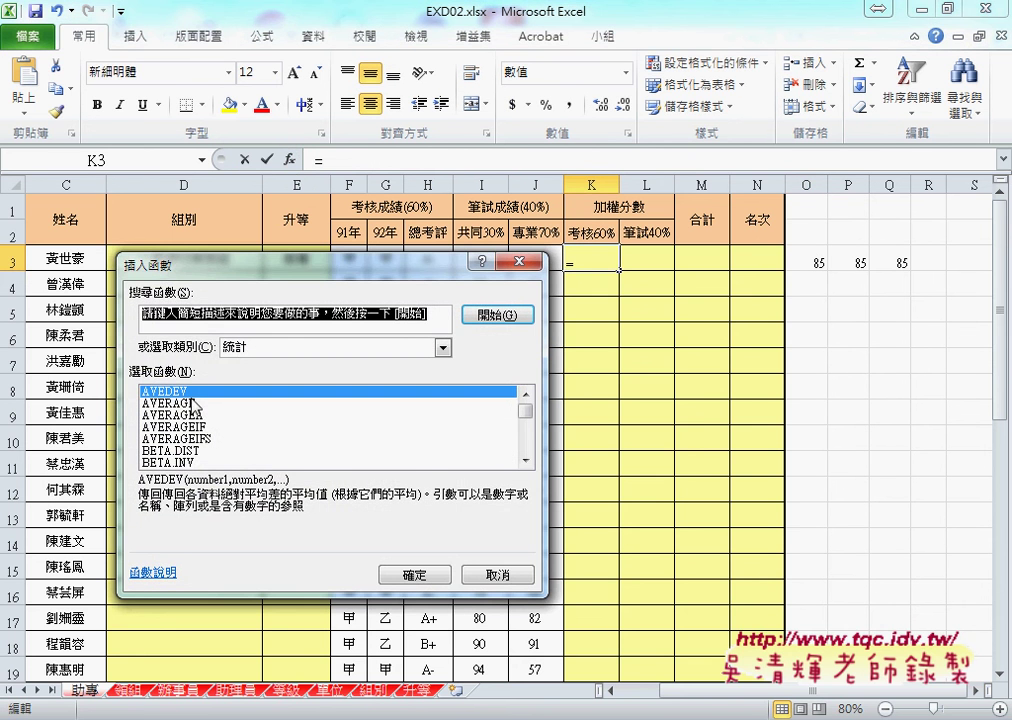
left_click(193, 403)
left_click(414, 575)
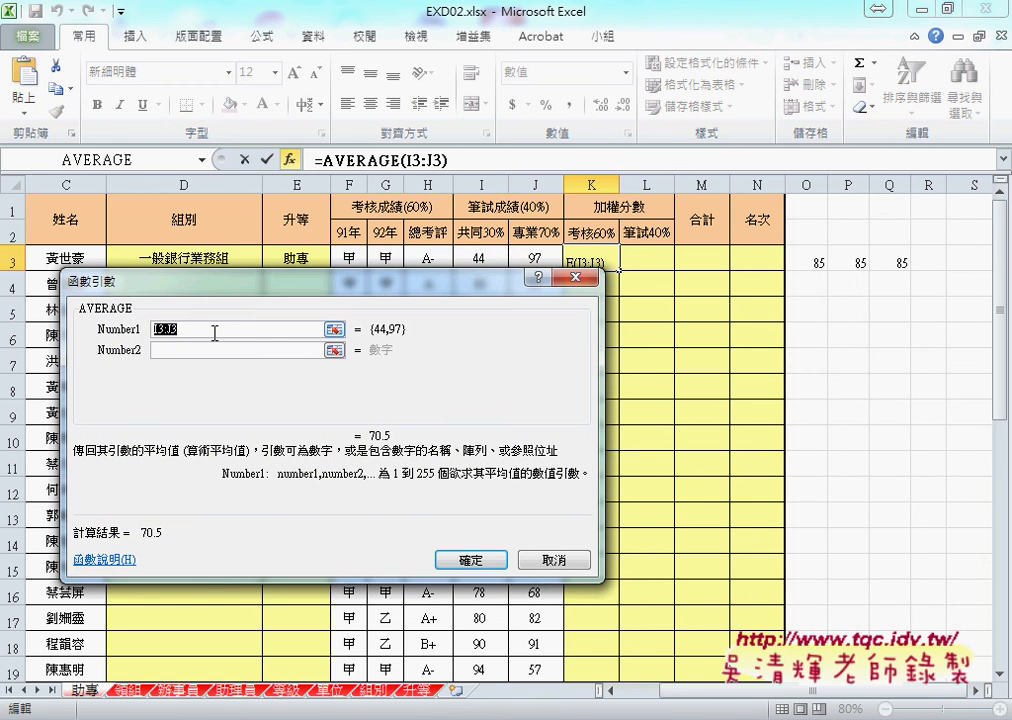
type("VLOOKUP(F3,考績等級,2,0)")
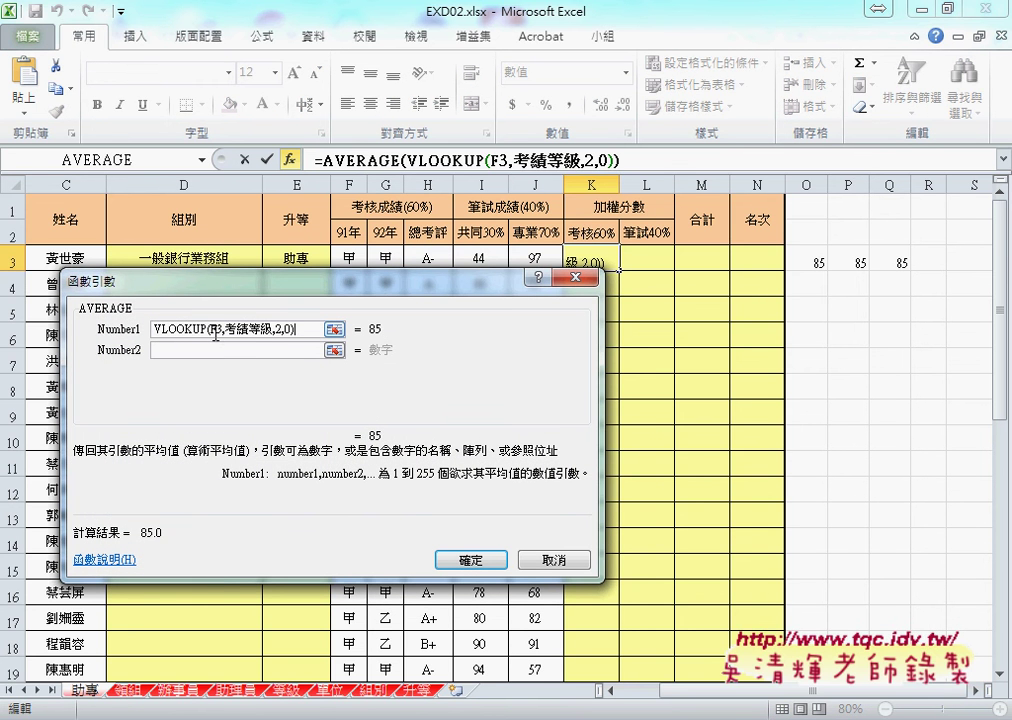
left_click(203, 351)
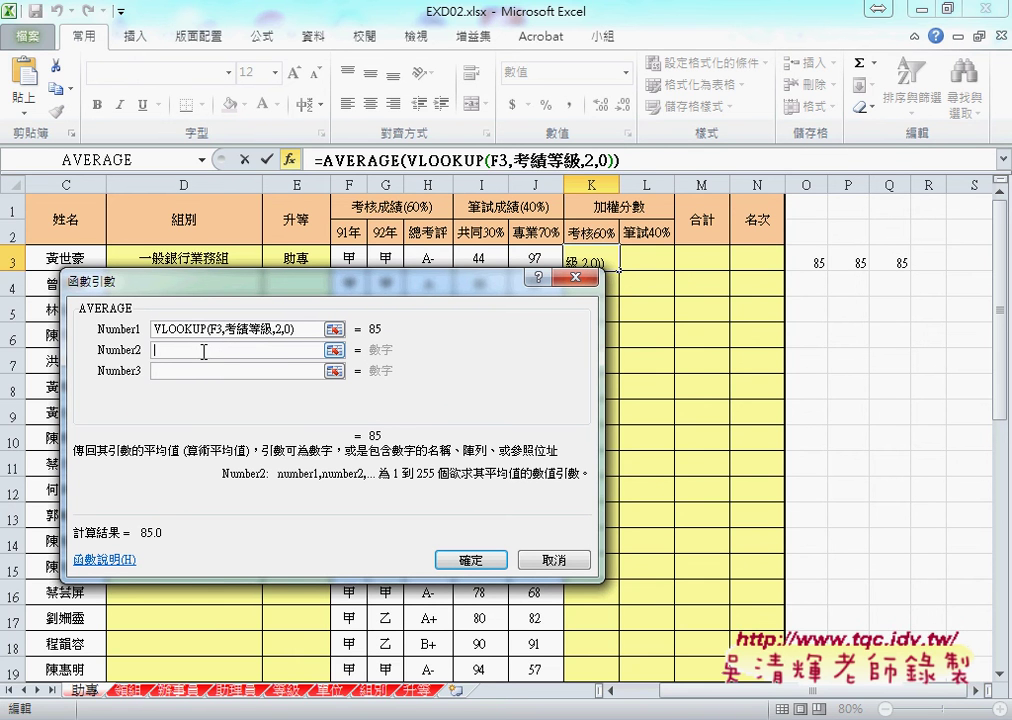
type("VLOOKUP(F3,考績等級,2,0)")
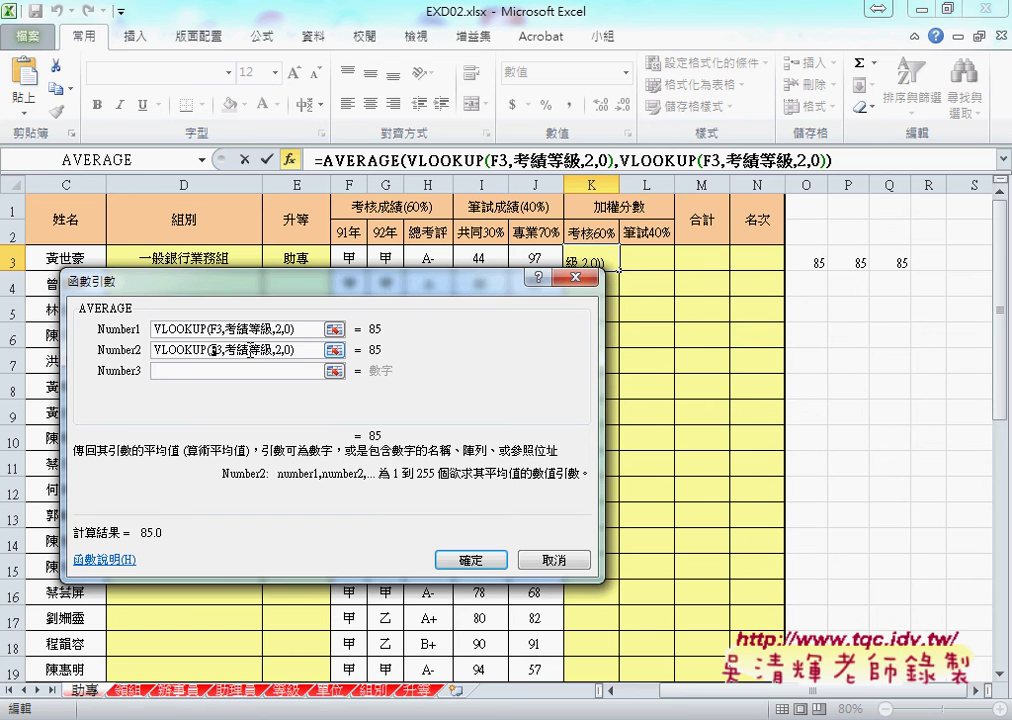
type("G")
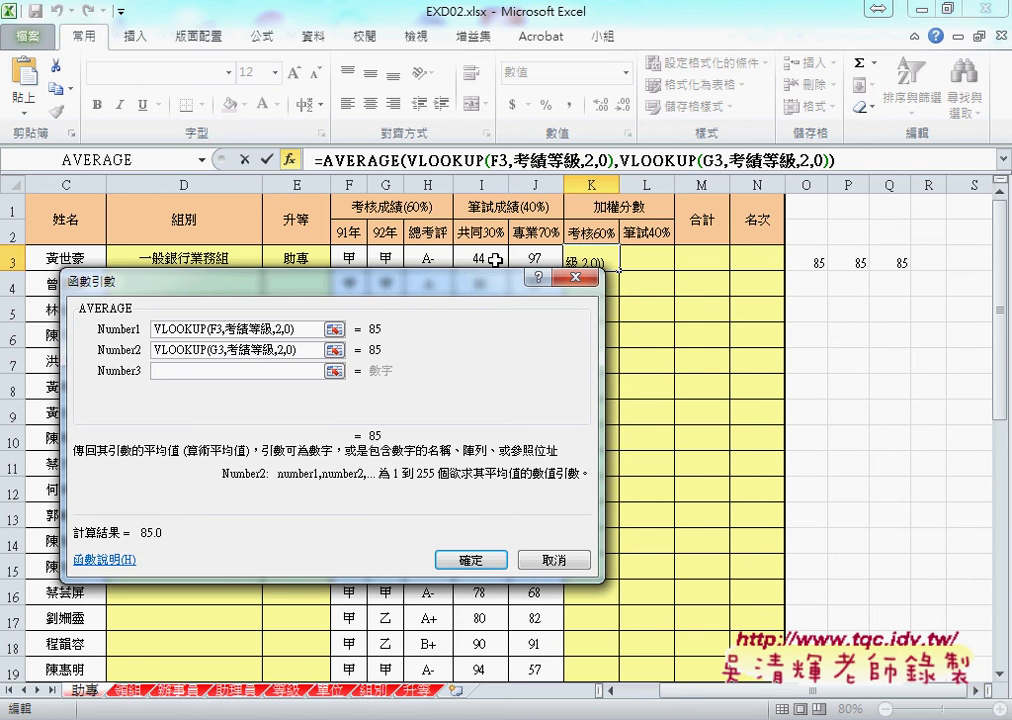
Step: Add VLOOKUP(H3,考評等級,2,0) as the third AVERAGE argument and confirm, giving 85.0
left_click(216, 371)
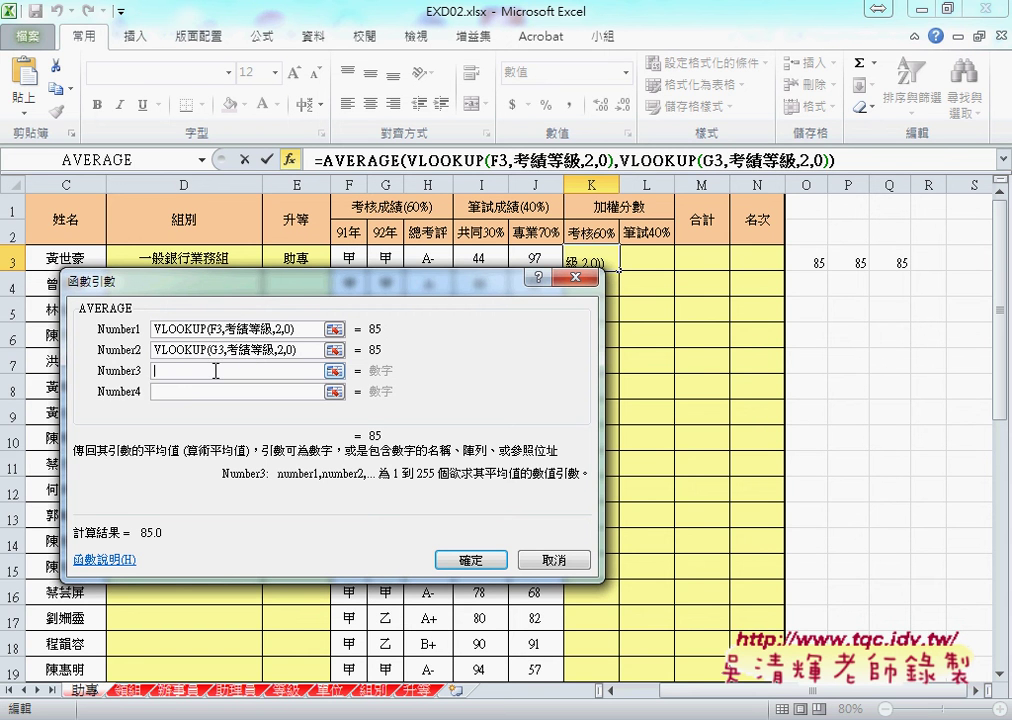
type("VLOOKUP(F3,考績等級,2,0)")
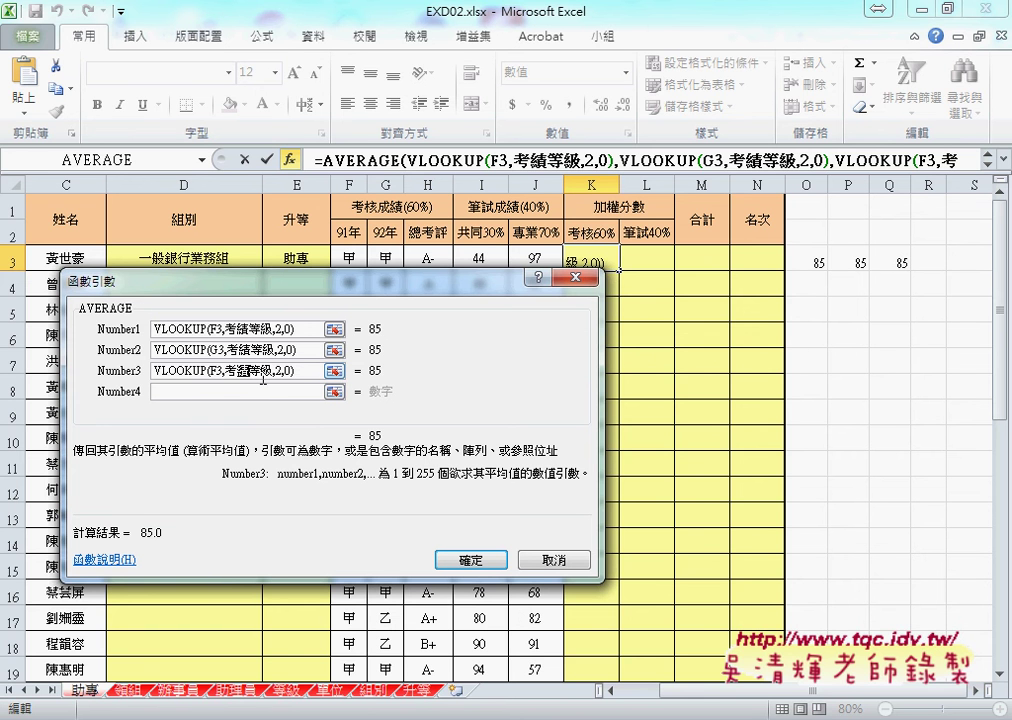
type("ㄨ")
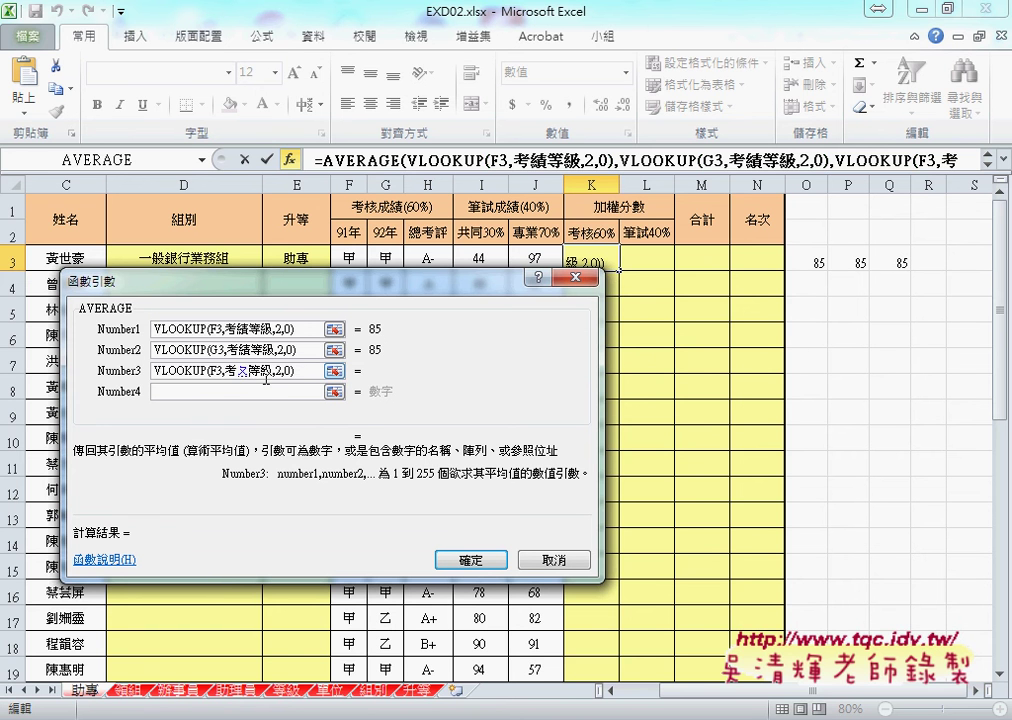
type("ㄧ4")
key("Down")
key("Down")
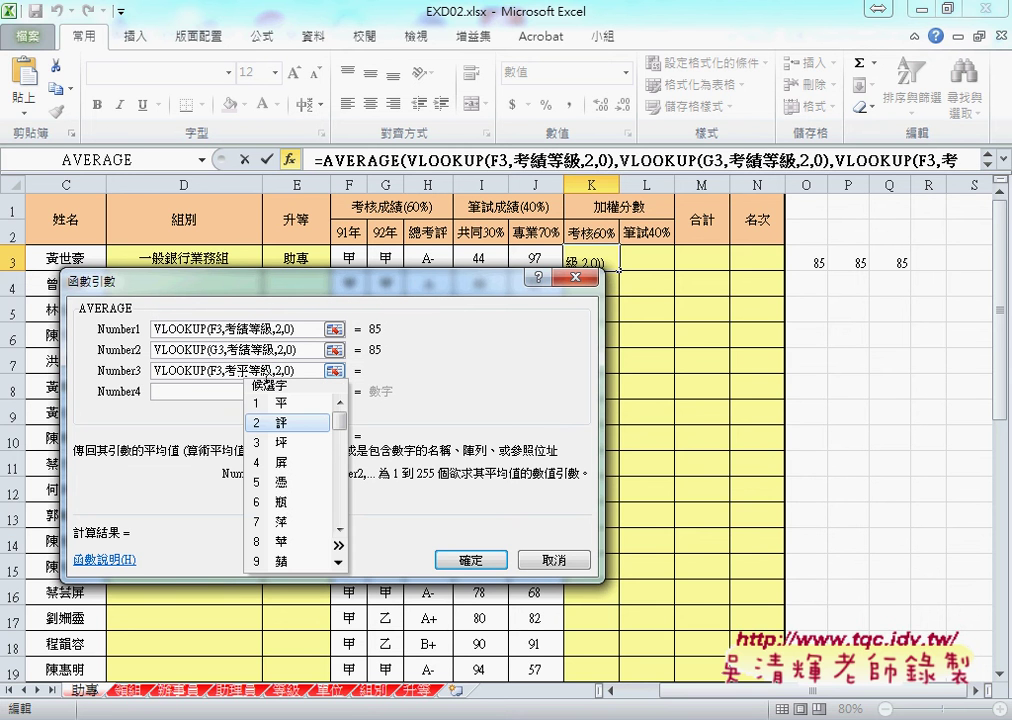
key("Return")
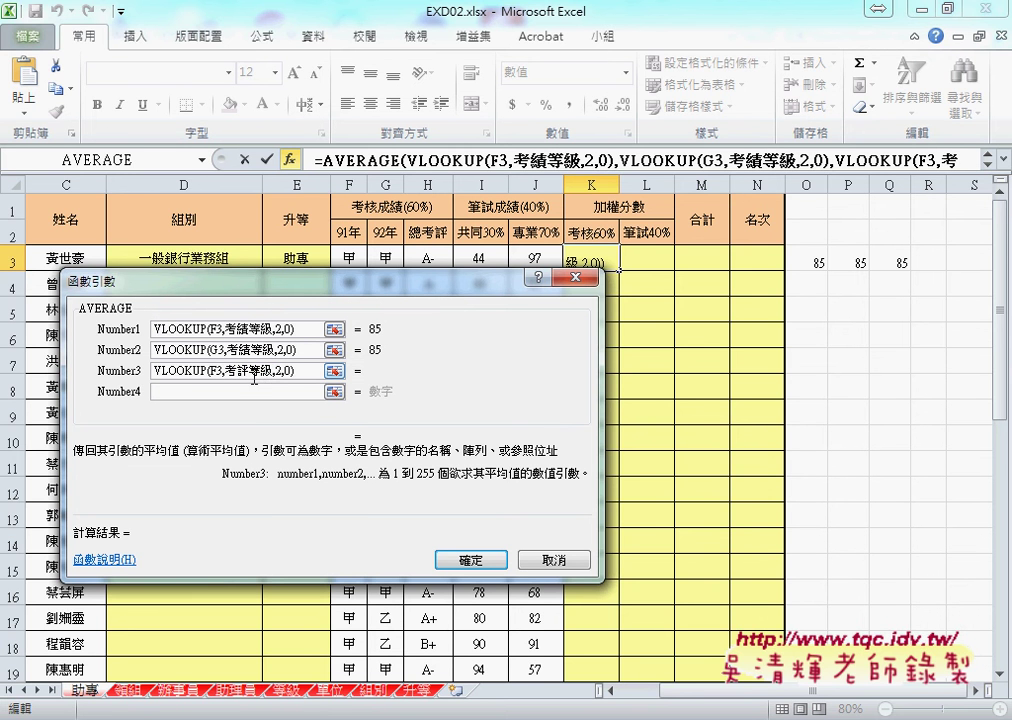
left_click_drag(211, 371, 222, 372)
left_click_drag(402, 289, 406, 307)
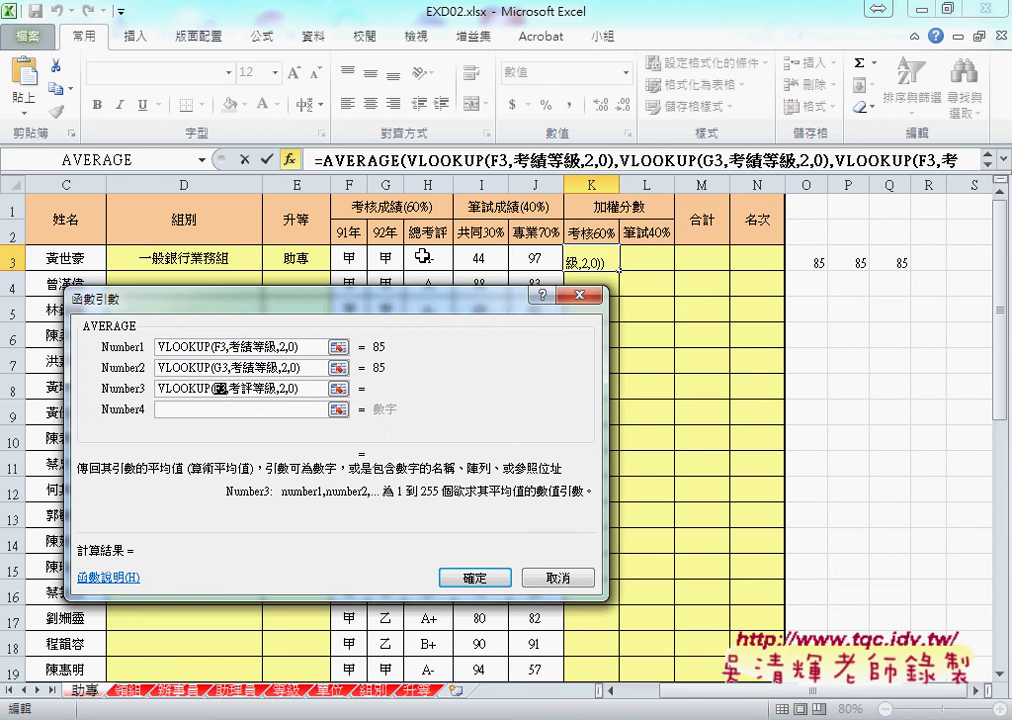
left_click(423, 256)
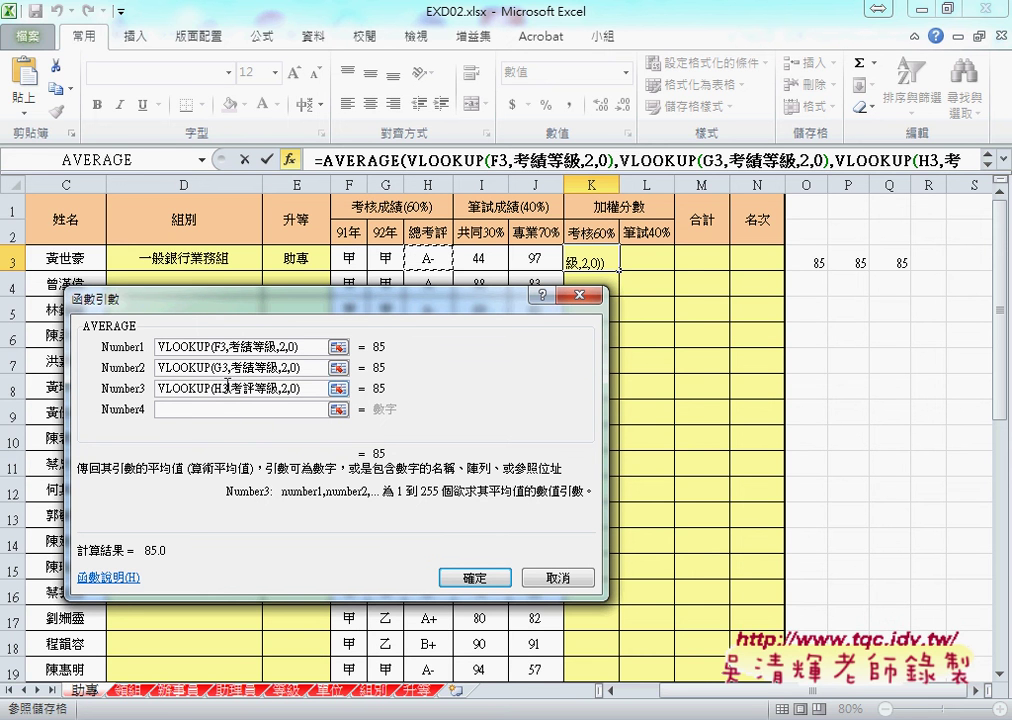
left_click_drag(158, 368, 316, 370)
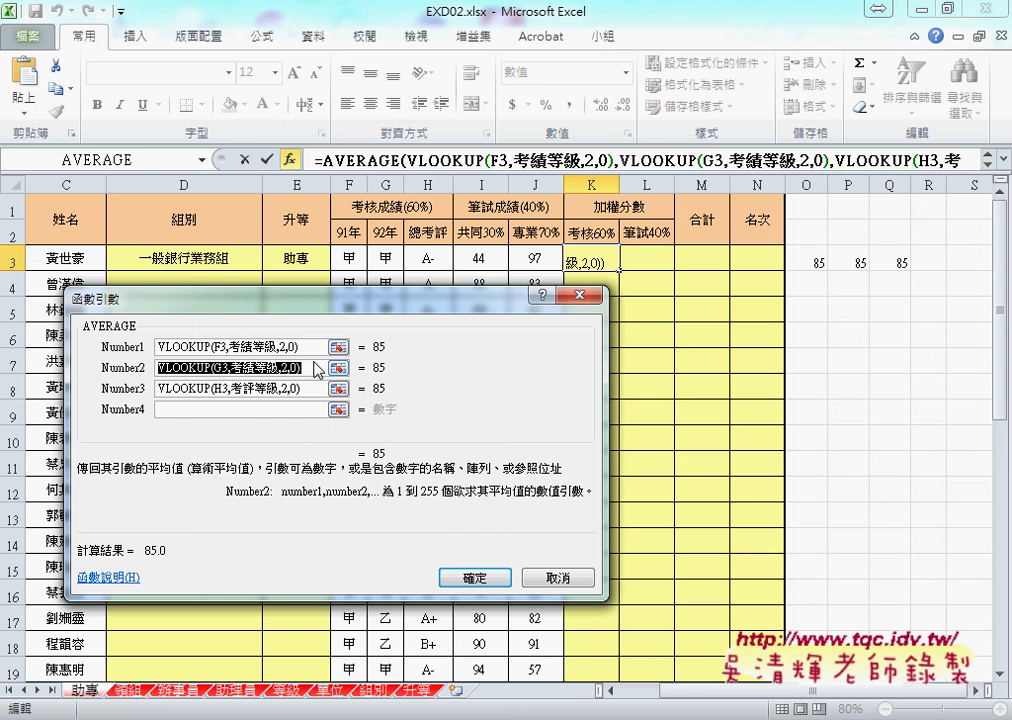
left_click(300, 388)
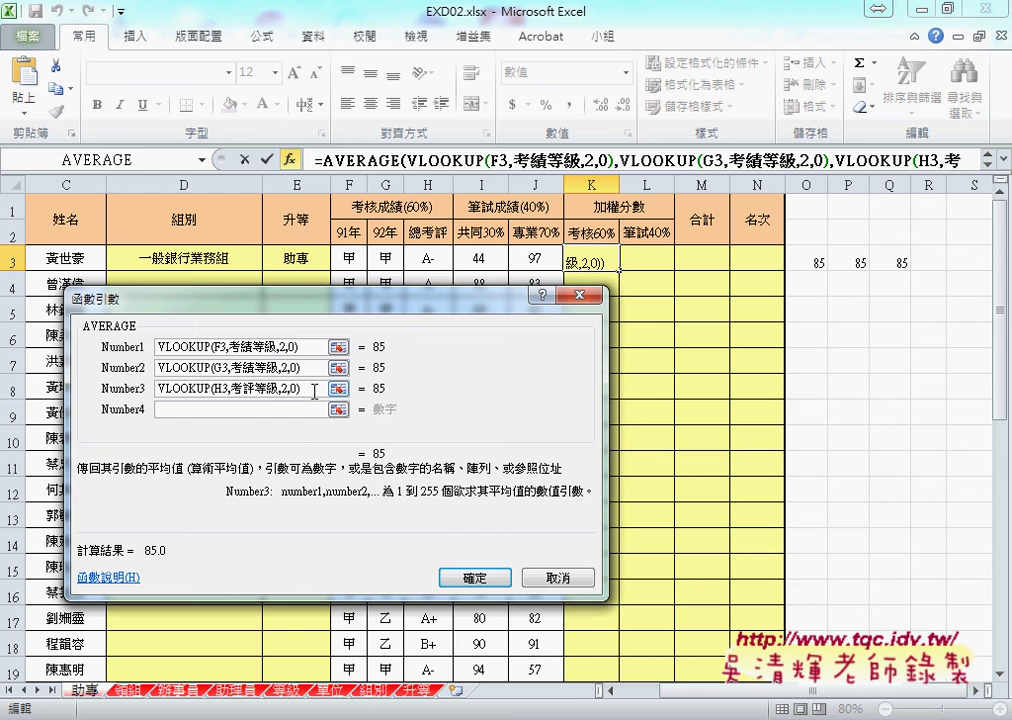
left_click(475, 579)
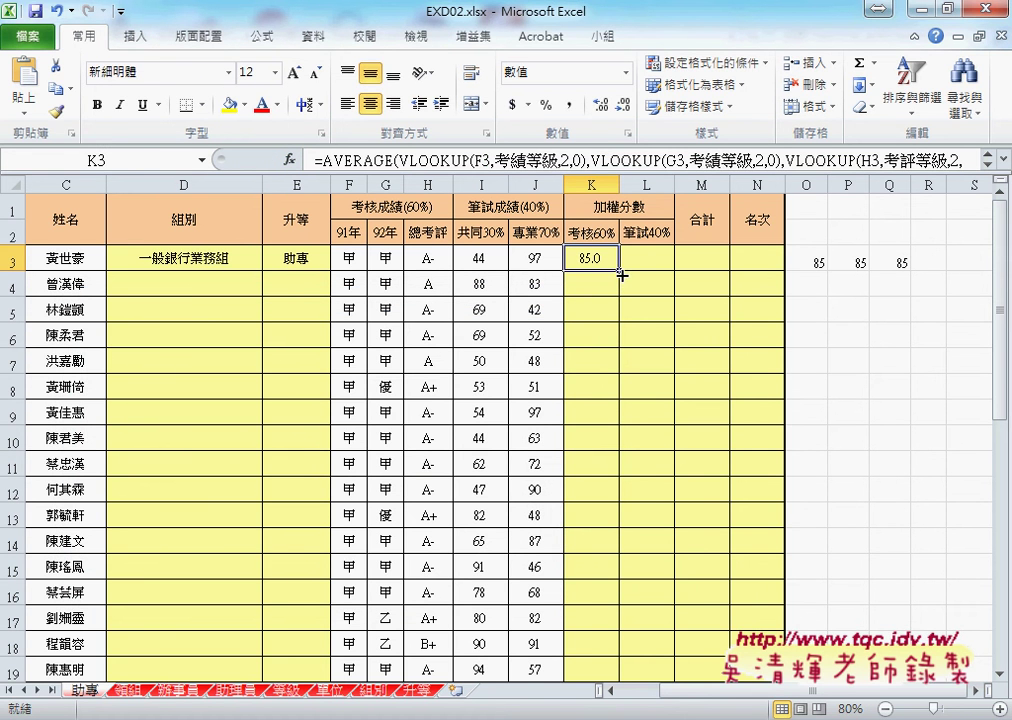
Step: Review and confirm the K3 AVERAGE(VLOOKUP…) formula, then fill it down to K9
left_click(1002, 158)
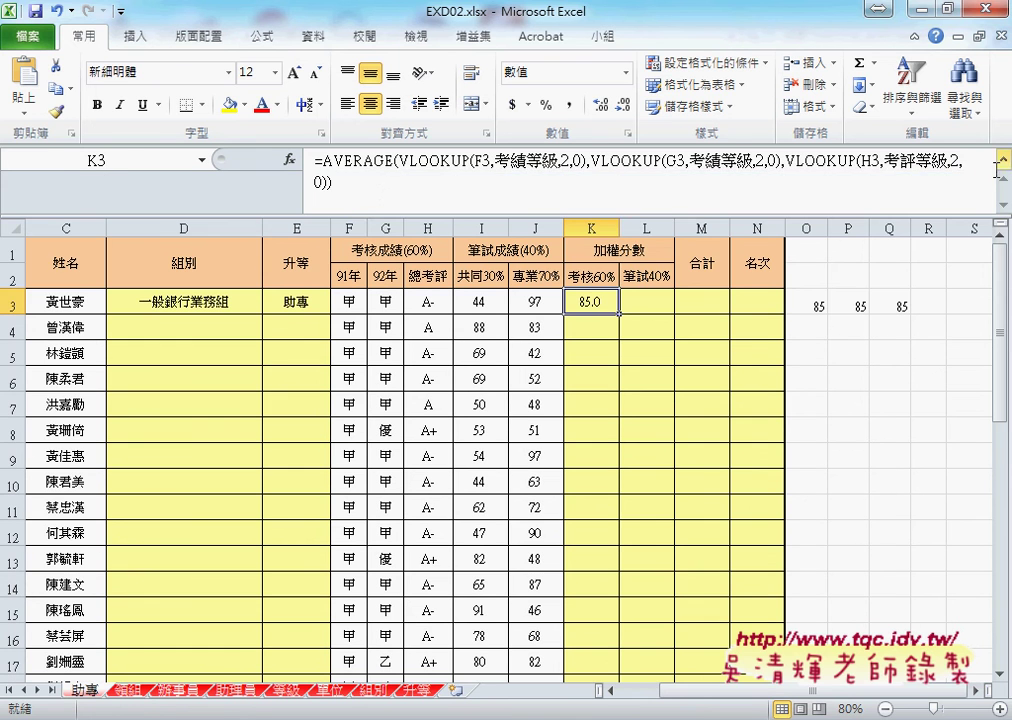
left_click_drag(389, 188, 300, 170)
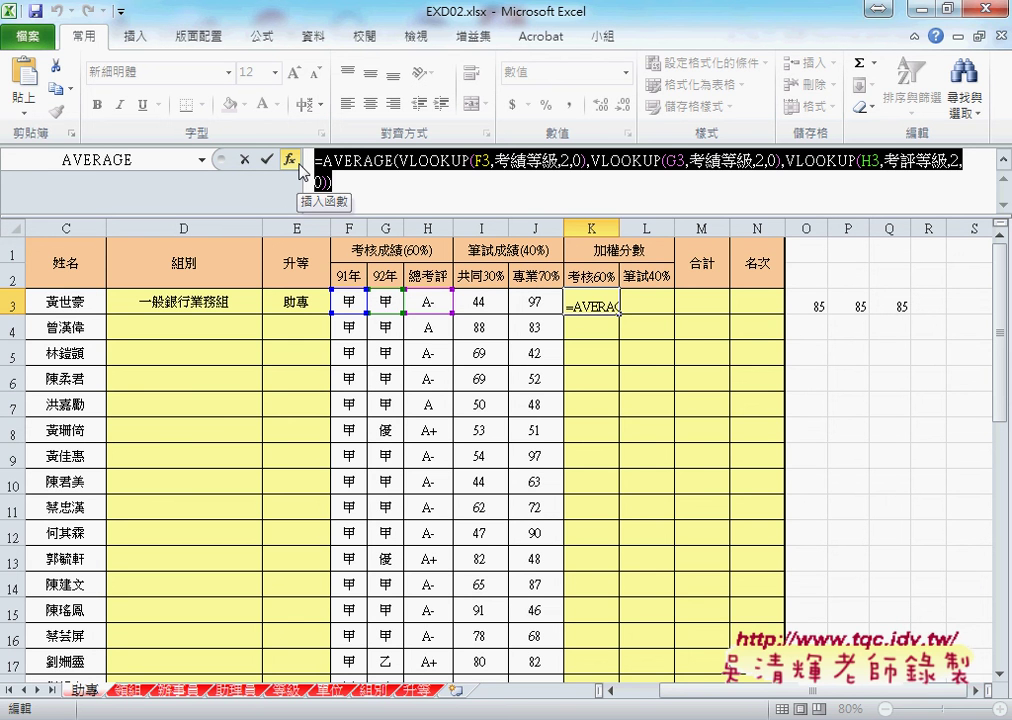
left_click(266, 159)
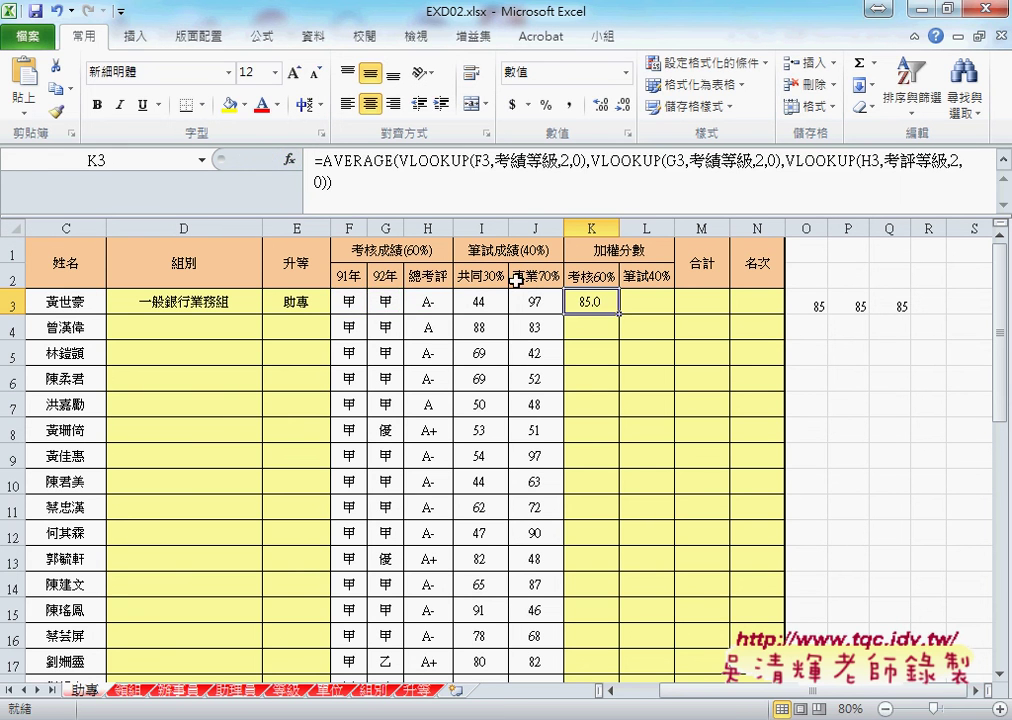
left_click_drag(619, 313, 617, 466)
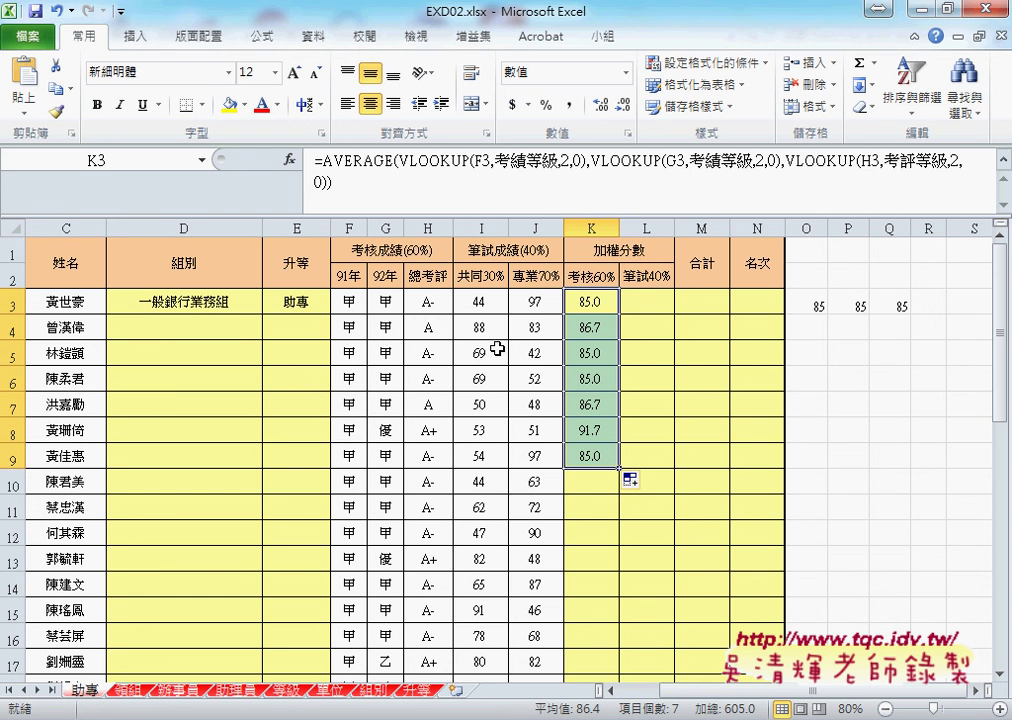
Step: Fill the K3 average formula down all 38 rows of column K
double_click(620, 466)
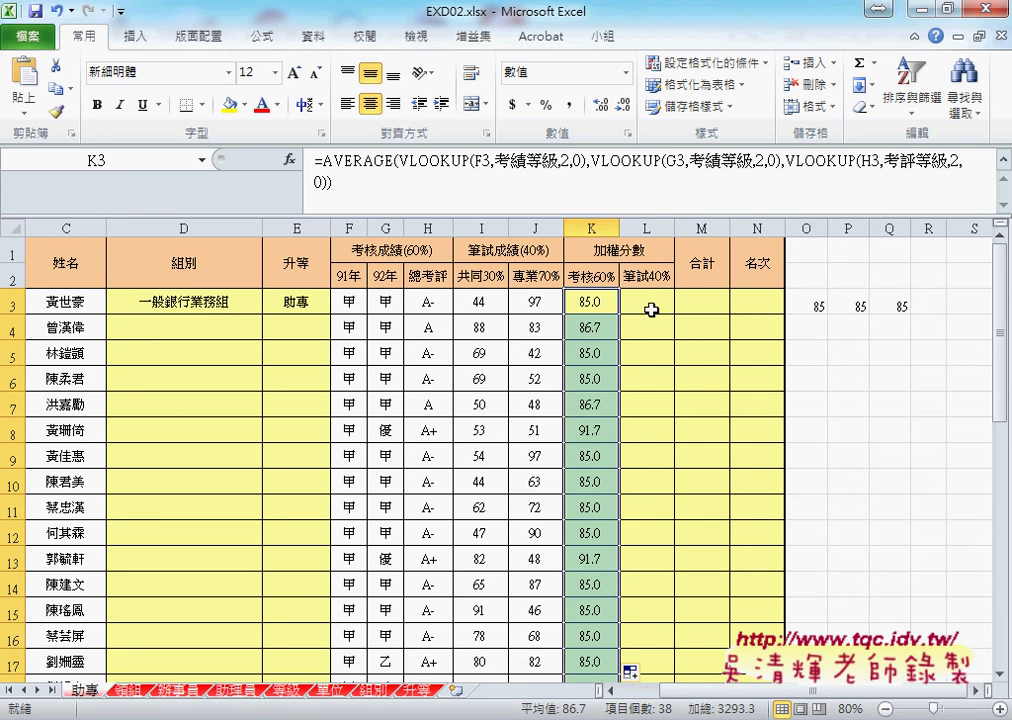
left_click(647, 303)
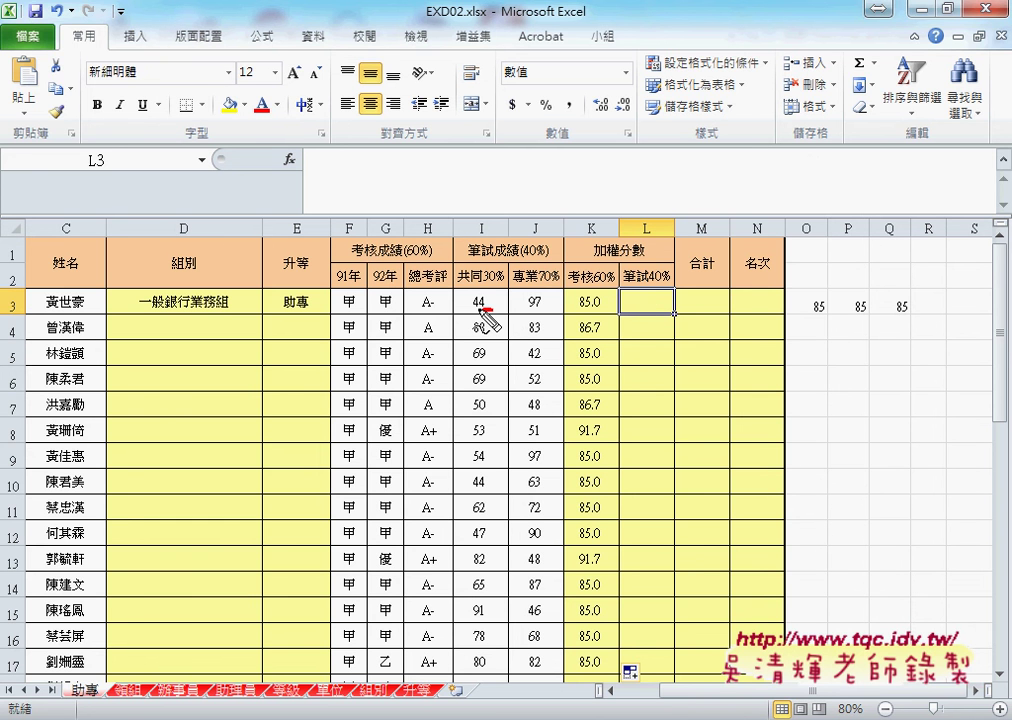
mouse_move(484, 285)
left_mouse_down()
mouse_move(506, 283)
mouse_move(494, 311)
mouse_move(546, 312)
mouse_move(560, 286)
left_mouse_up()
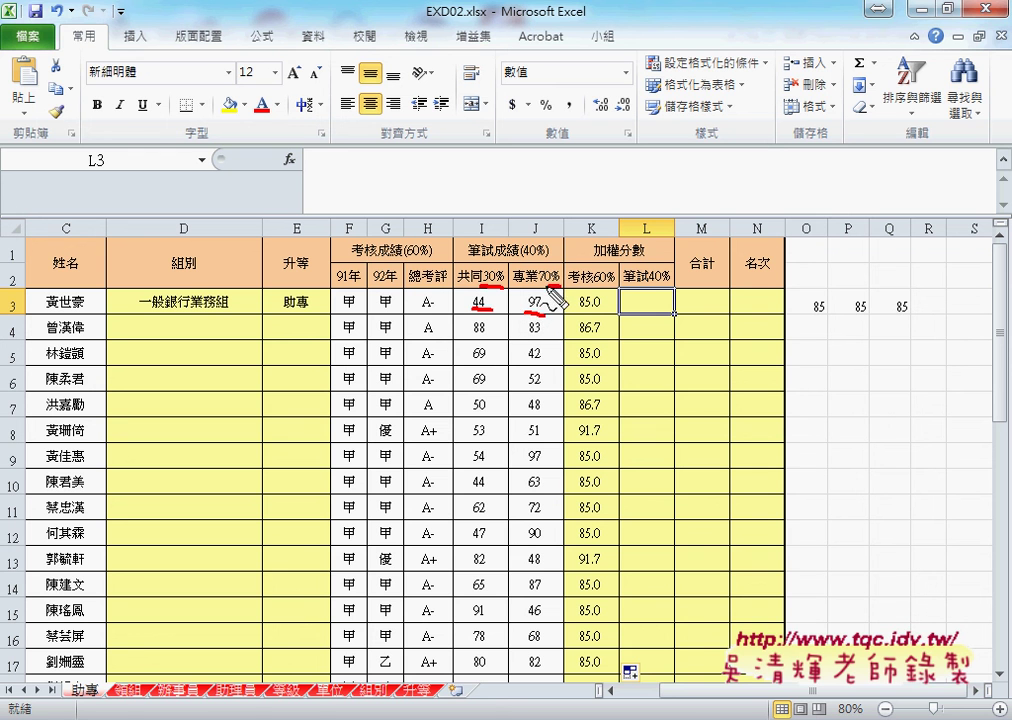
mouse_move(502, 299)
left_mouse_down()
mouse_move(524, 298)
mouse_move(513, 312)
left_mouse_up()
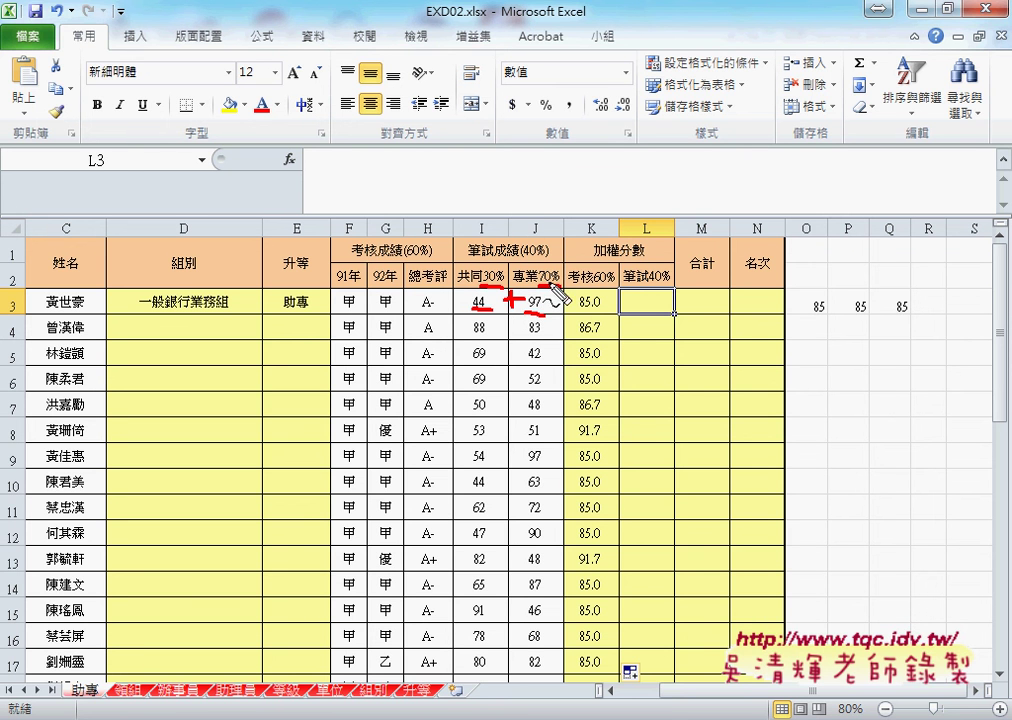
mouse_move(527, 258)
left_mouse_down()
mouse_move(600, 210)
mouse_move(640, 288)
left_mouse_up()
left_click_drag(655, 262, 641, 287)
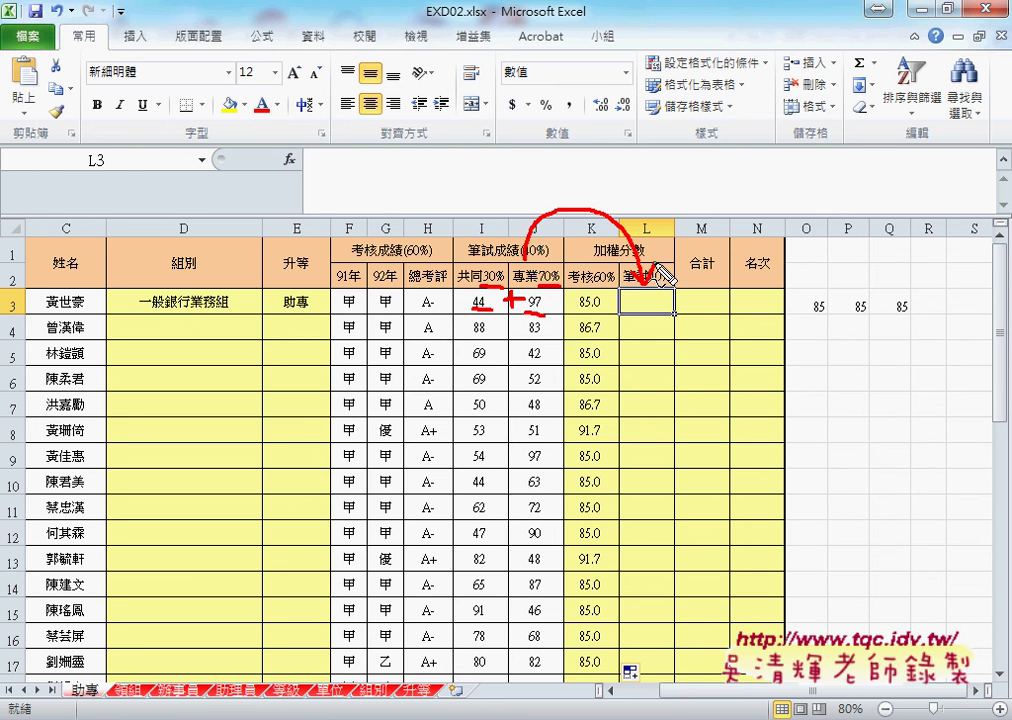
mouse_move(714, 290)
left_mouse_down()
mouse_move(680, 300)
mouse_move(728, 325)
mouse_move(598, 322)
left_mouse_up()
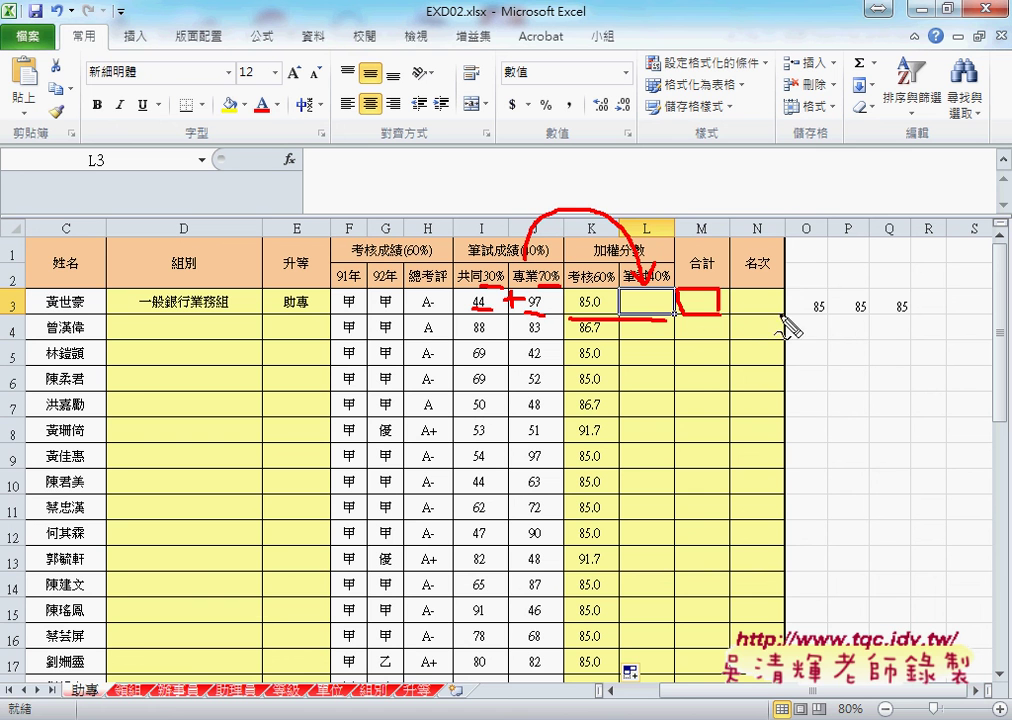
left_click_drag(782, 314, 746, 314)
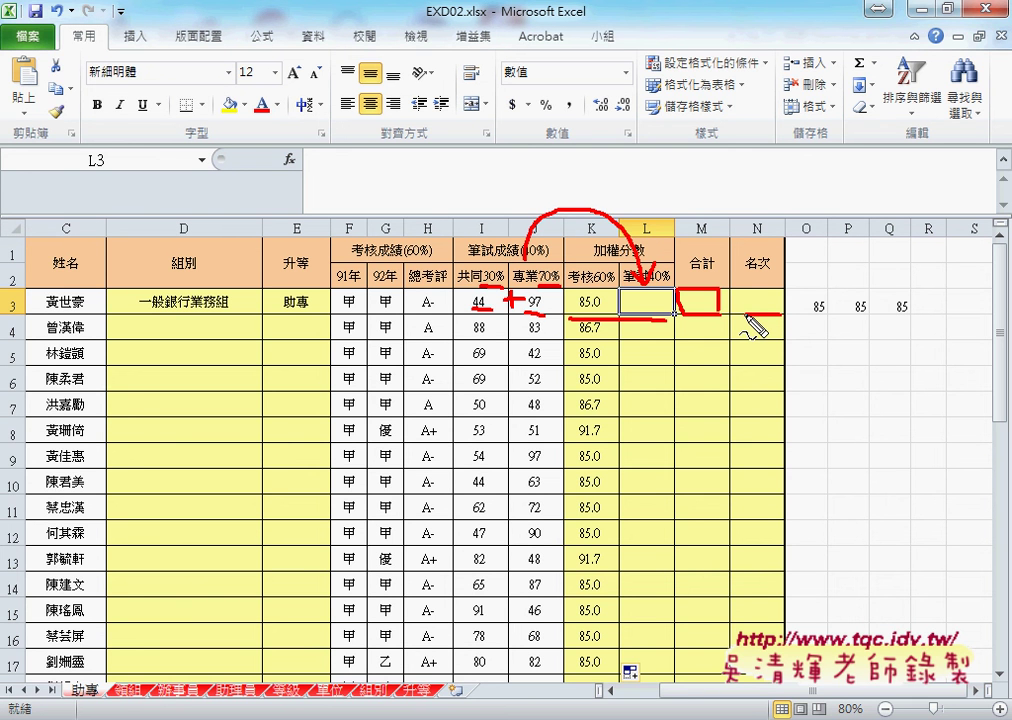
key("Escape")
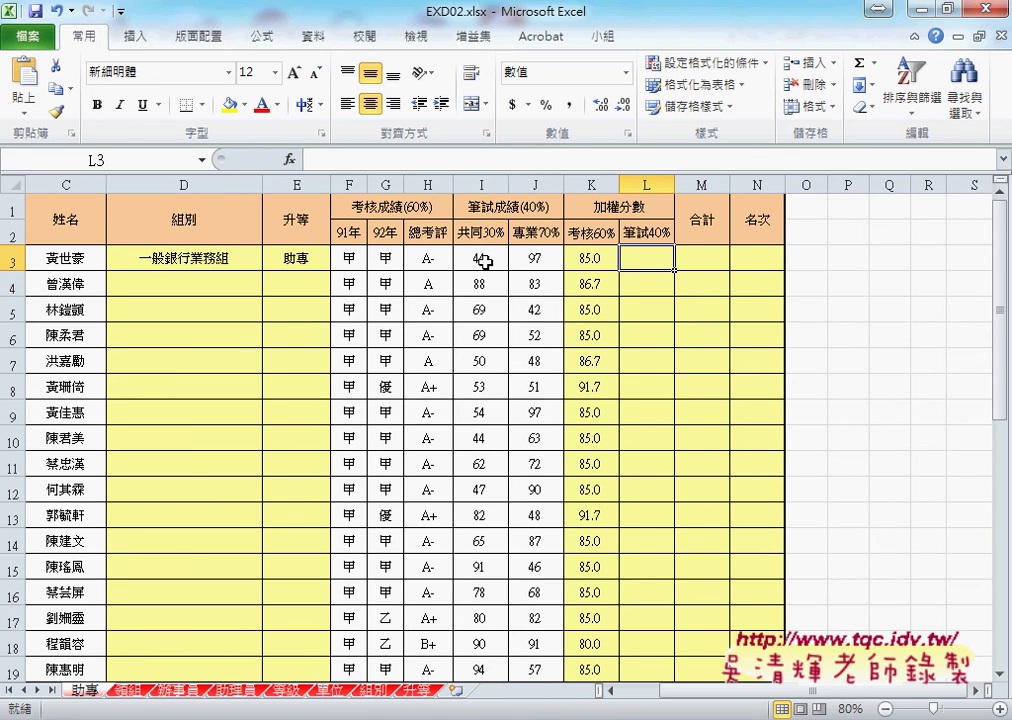
Step: Enter =I3*0.3+J3*0.7 in L3, giving a weighted written score of 81.1
left_click(418, 162)
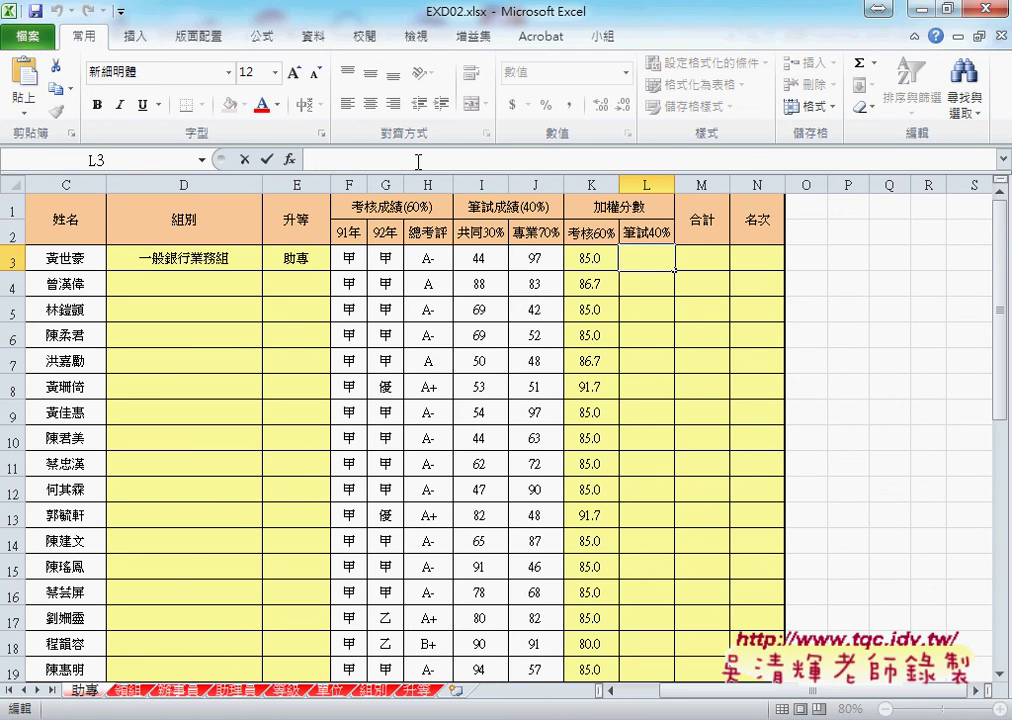
type("=")
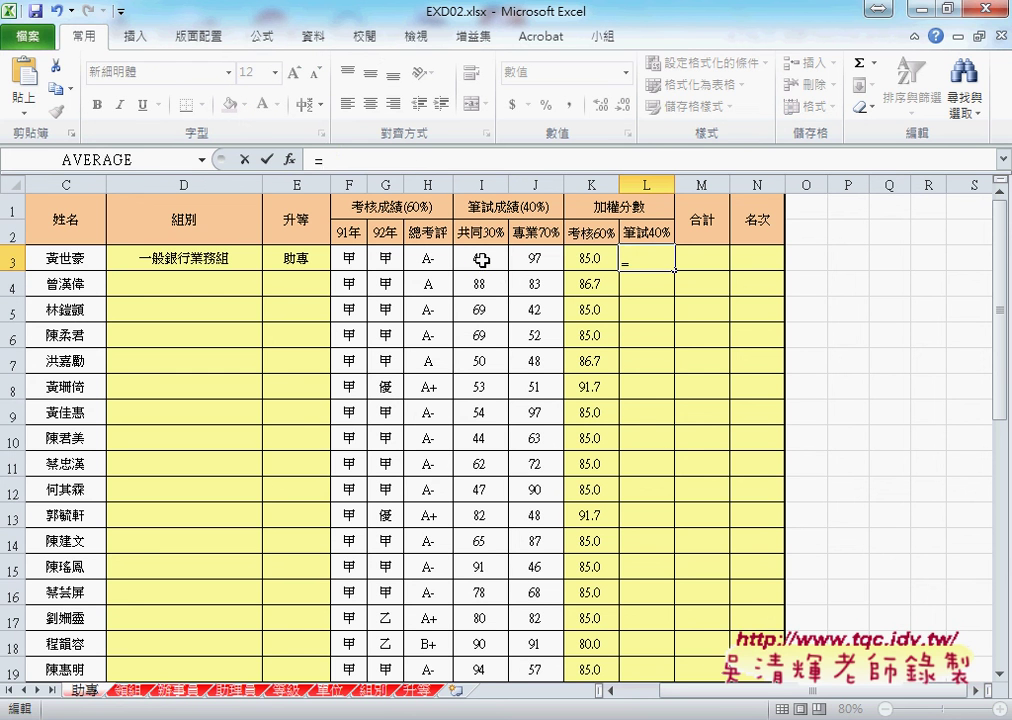
left_click(484, 256)
type("*")
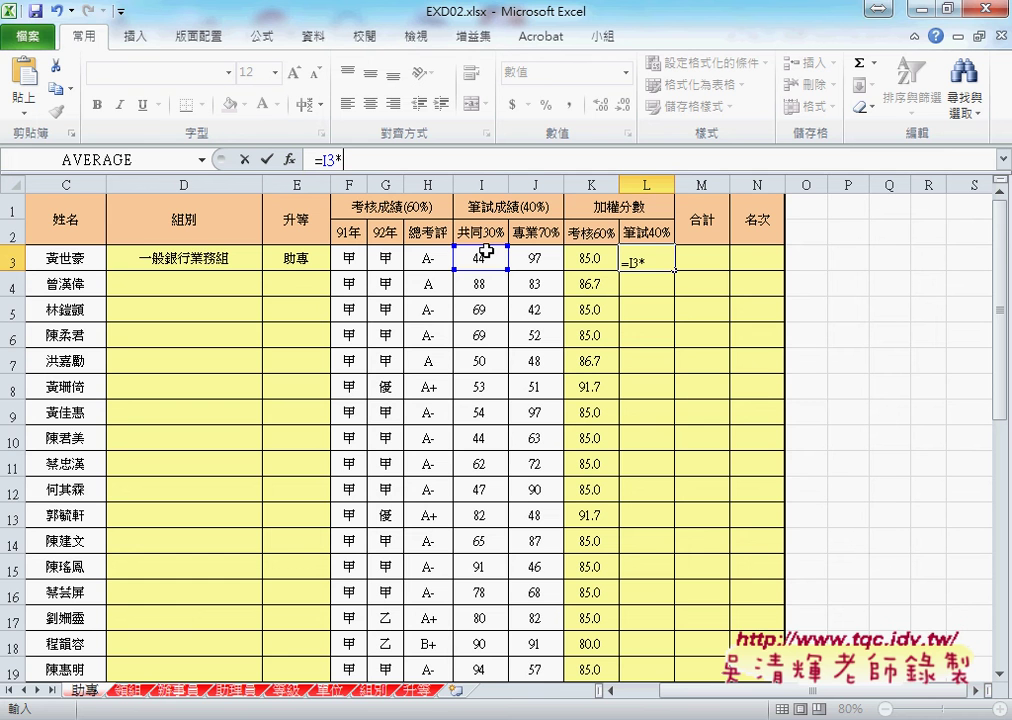
type("0.3")
type("+")
left_click(546, 260)
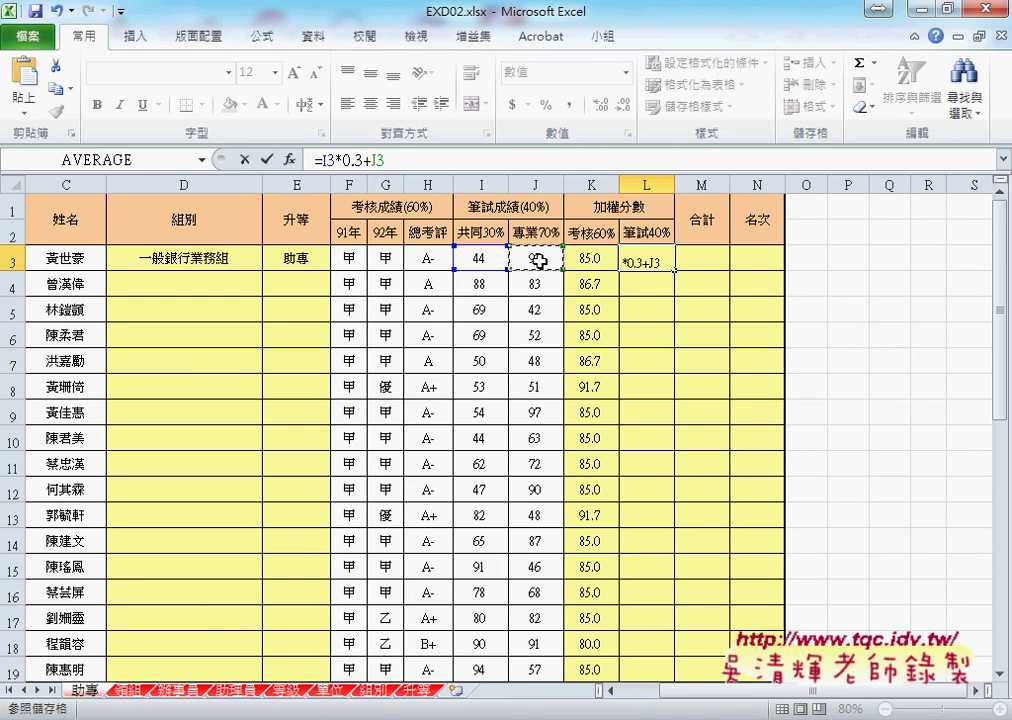
type("*0")
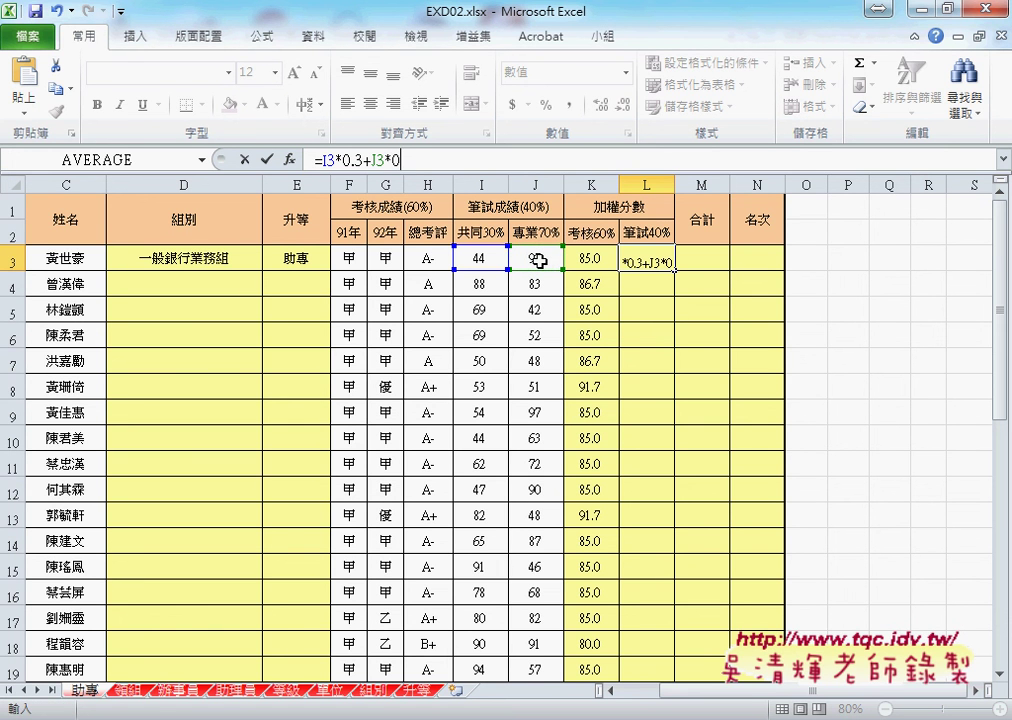
type(".7")
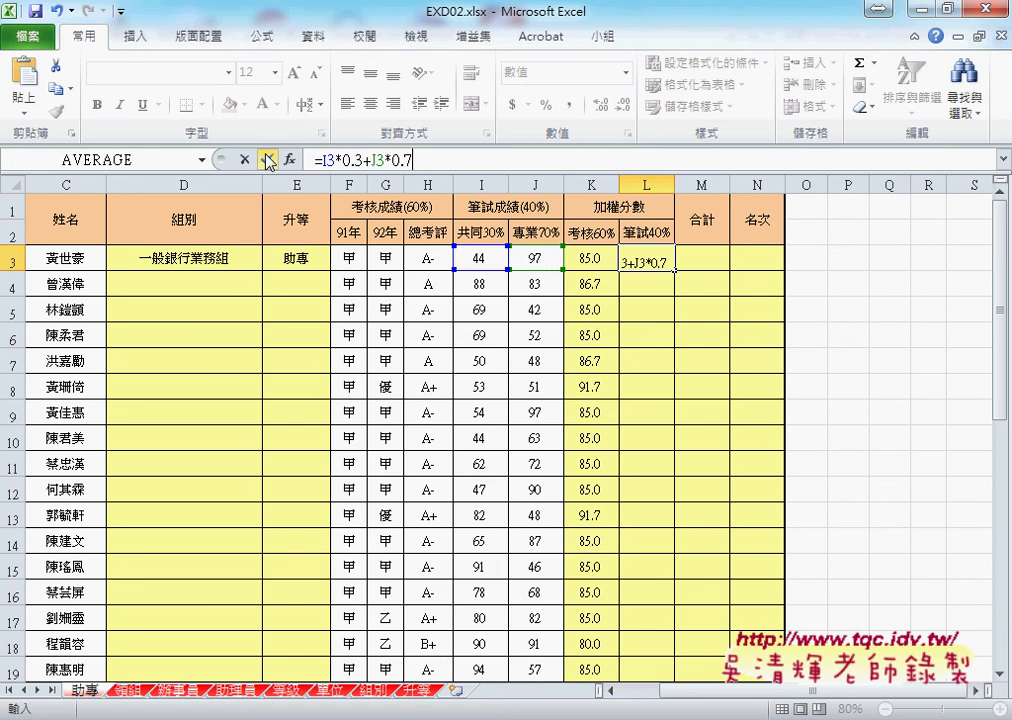
left_click(267, 159)
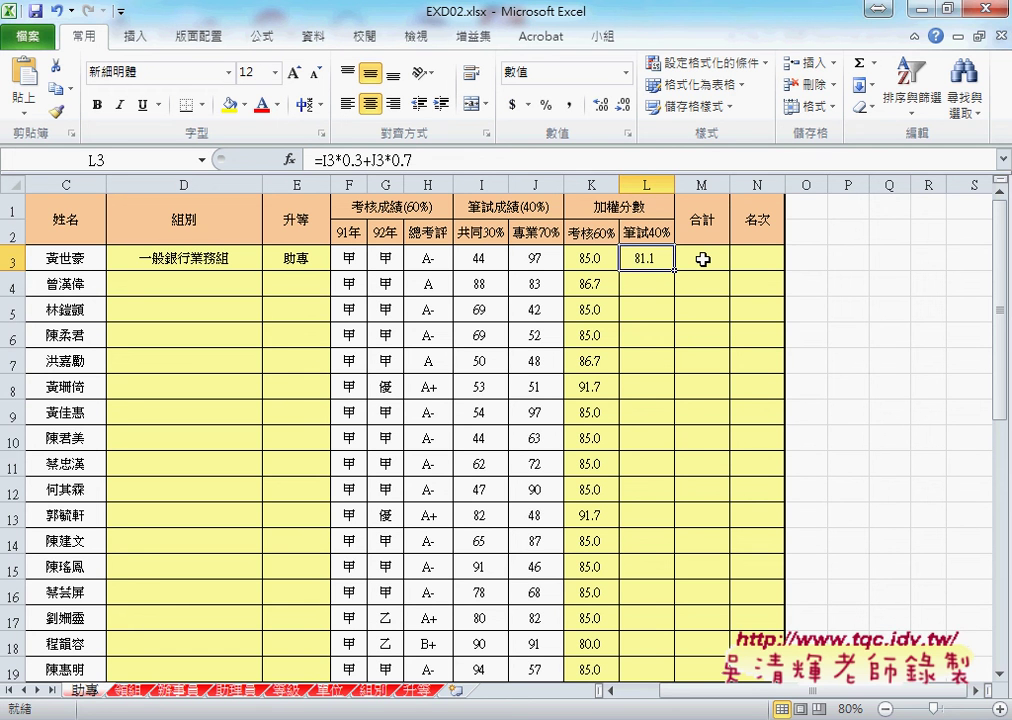
left_click(703, 259)
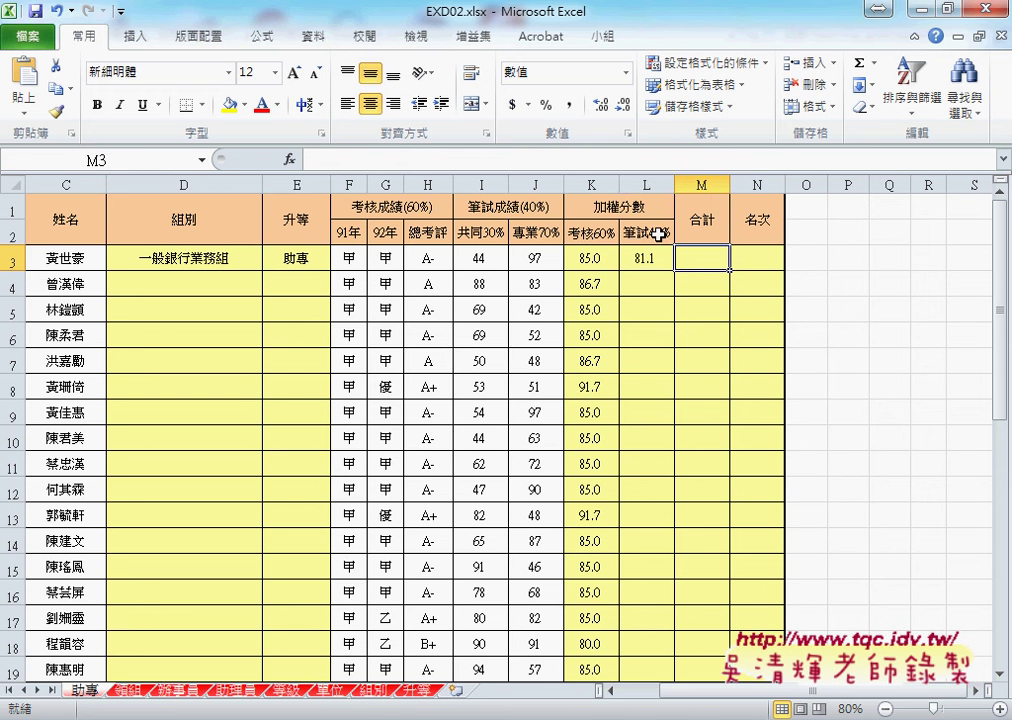
Step: Begin the M3 total formula from K3*0.6 and L3*0.4, not yet confirmed
left_click(445, 160)
type("=")
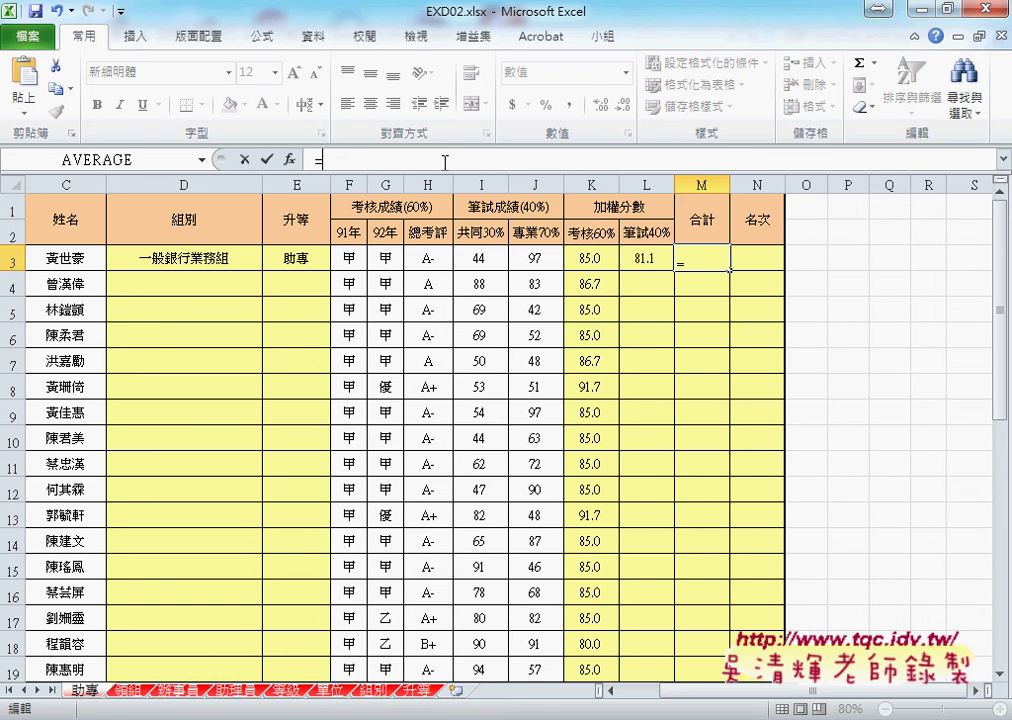
left_click(596, 259)
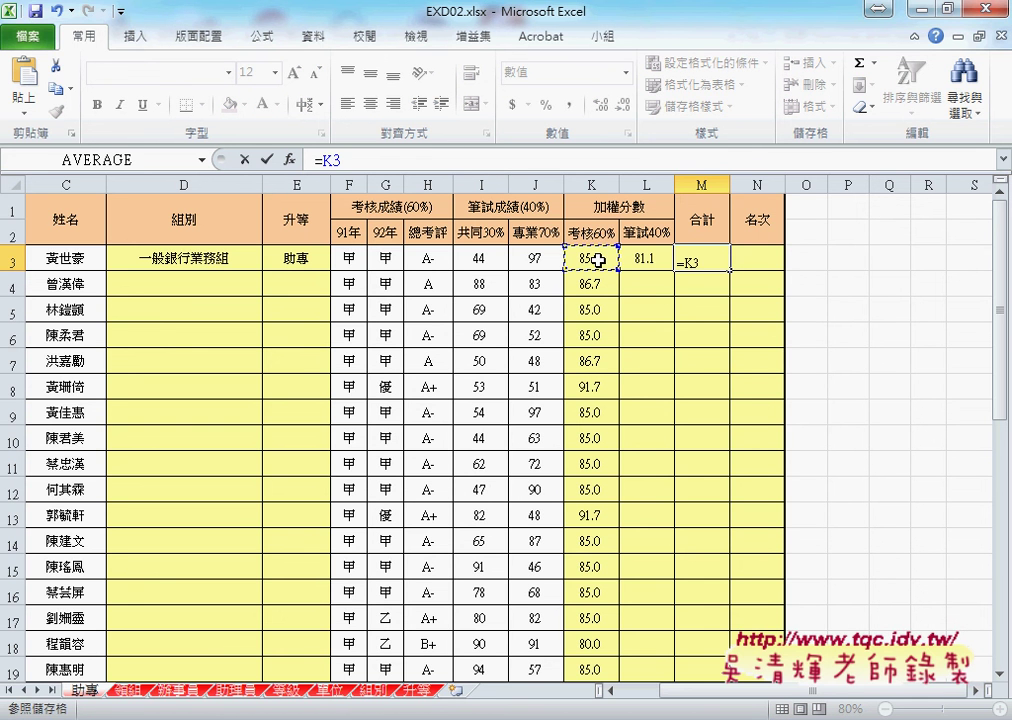
type("*0.")
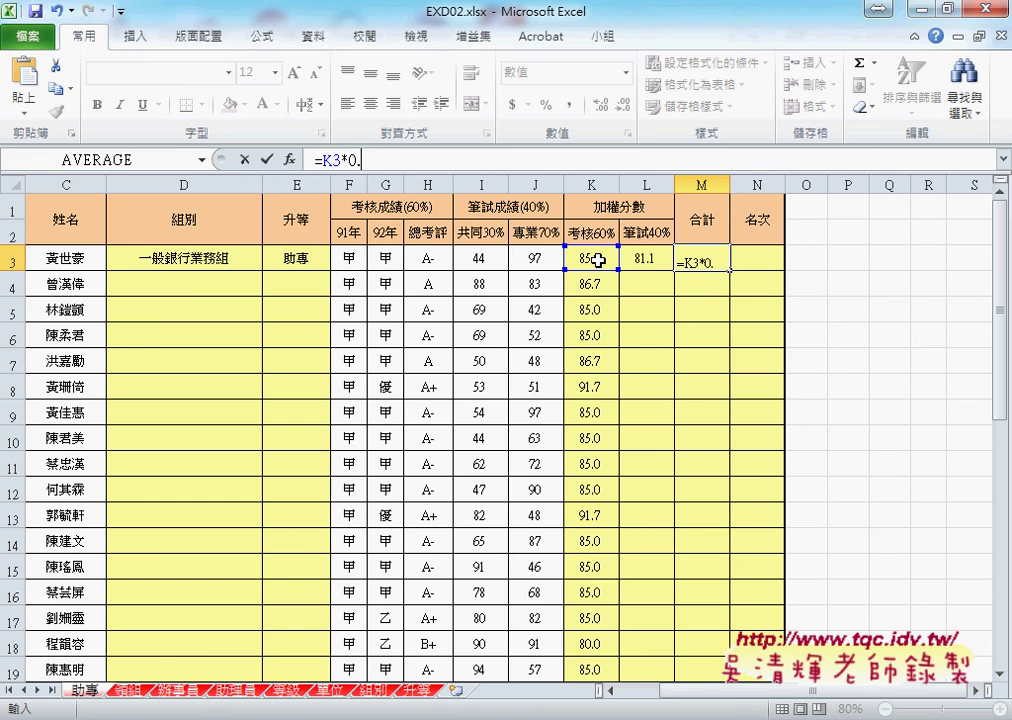
type("6+")
left_click(654, 259)
type("*")
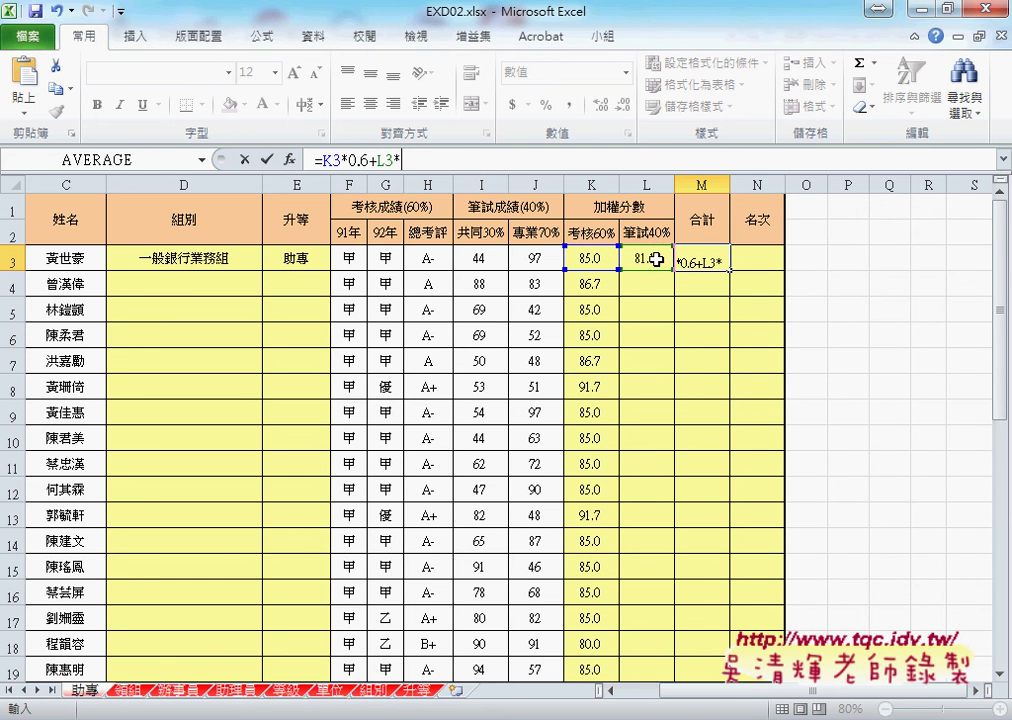
type("0.4")
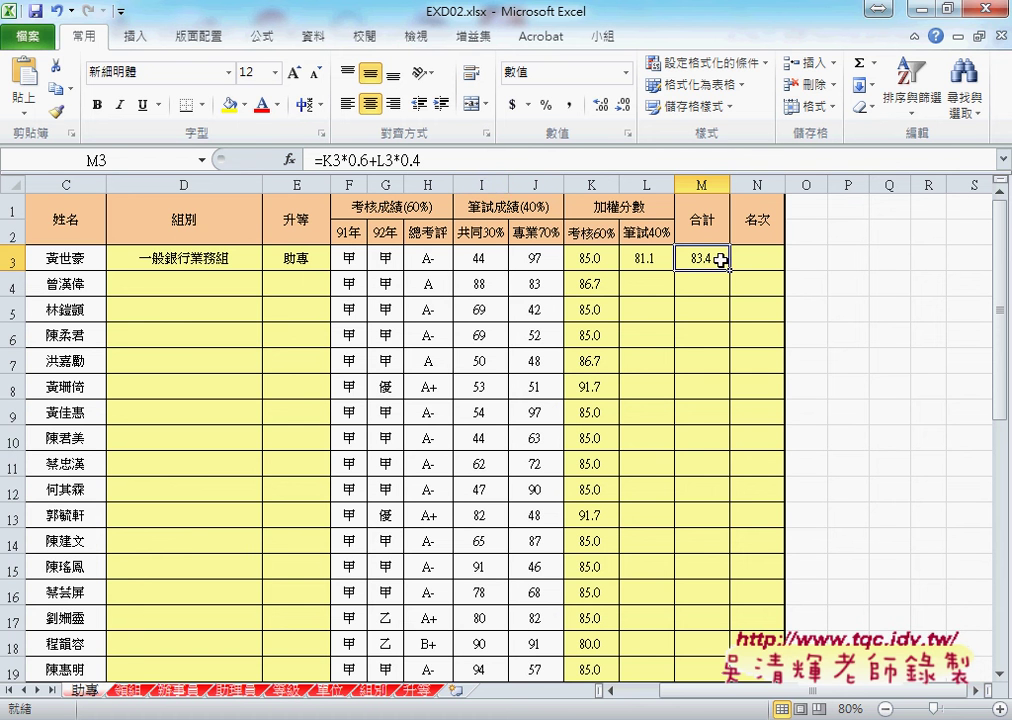
Step: Cut M3's formula back to '=' and show Insert Function's category list
left_click_drag(323, 160, 445, 160)
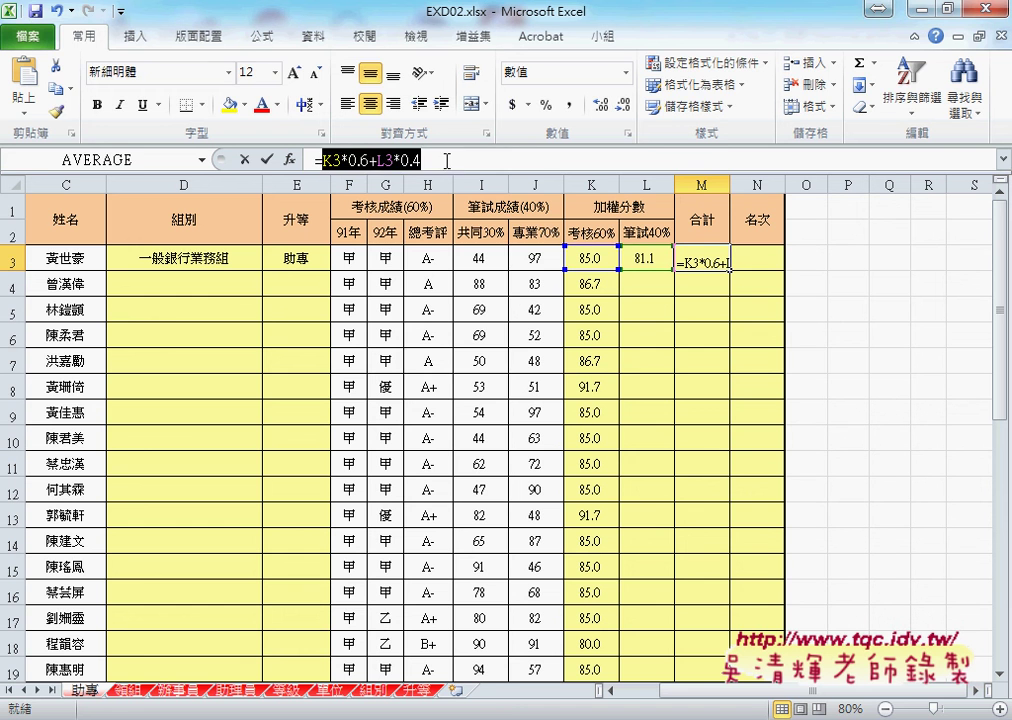
right_click(372, 160)
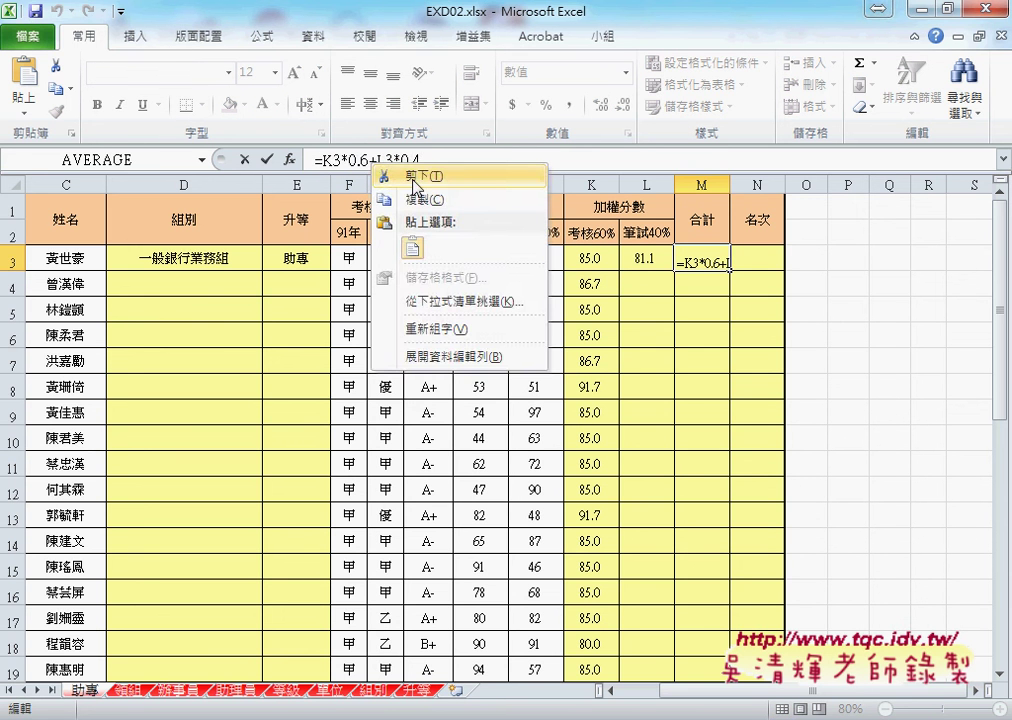
left_click(416, 176)
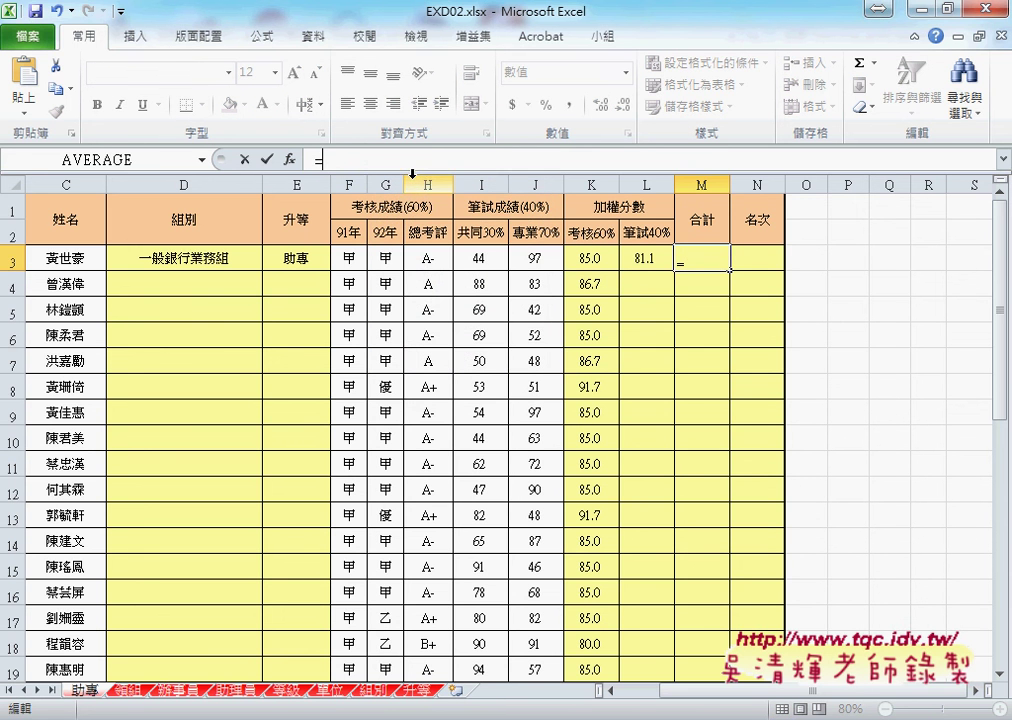
left_click(290, 160)
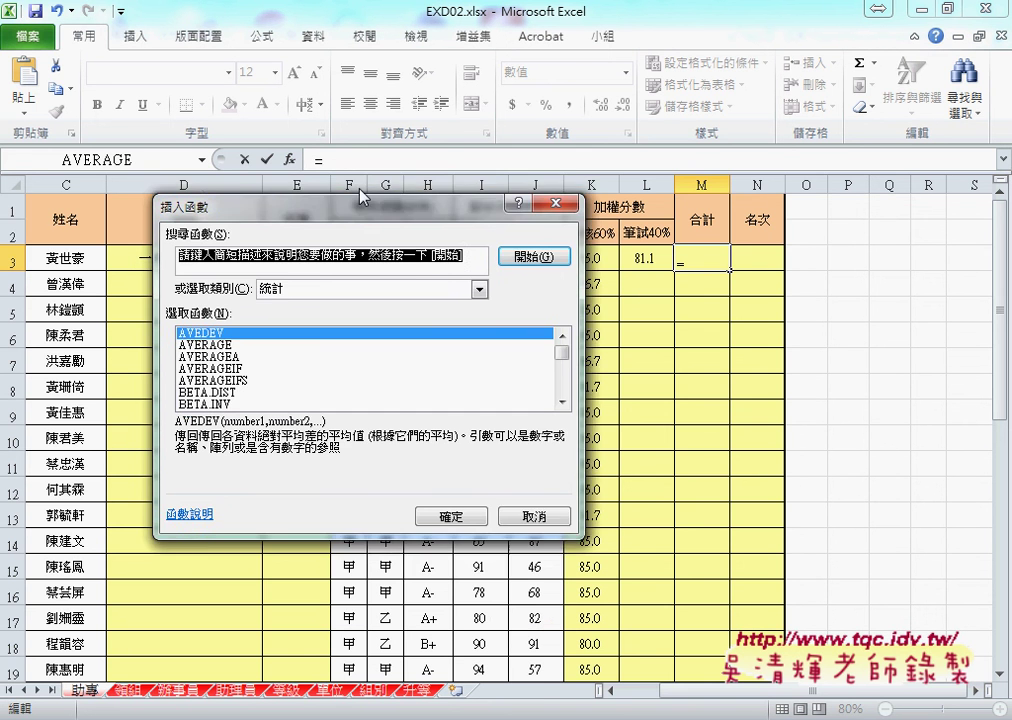
left_click_drag(361, 196, 372, 171)
left_click(490, 263)
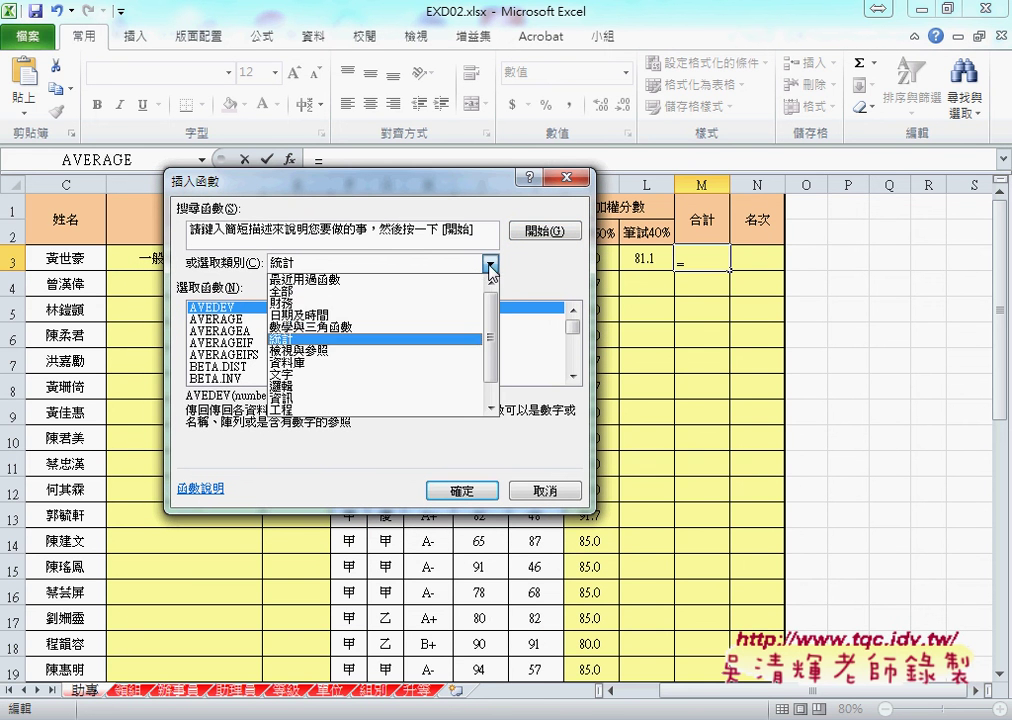